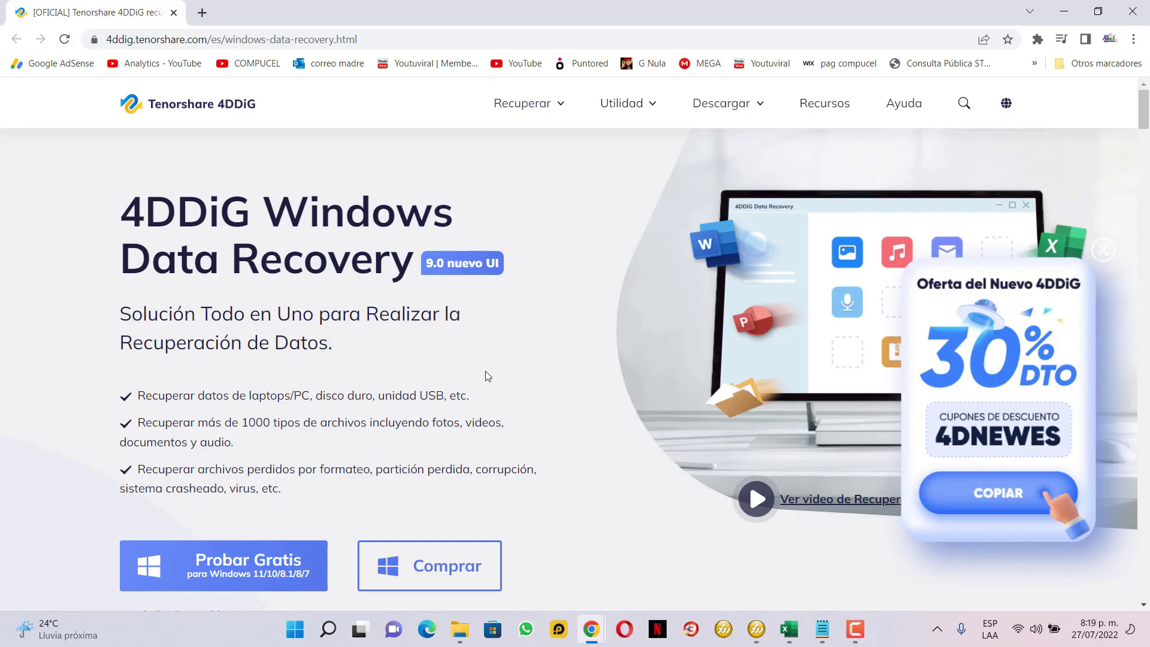
- Review the data-loss scenarios covered on the 4DDiG Windows Data Recovery product page
scroll(555, 384, down, 9)
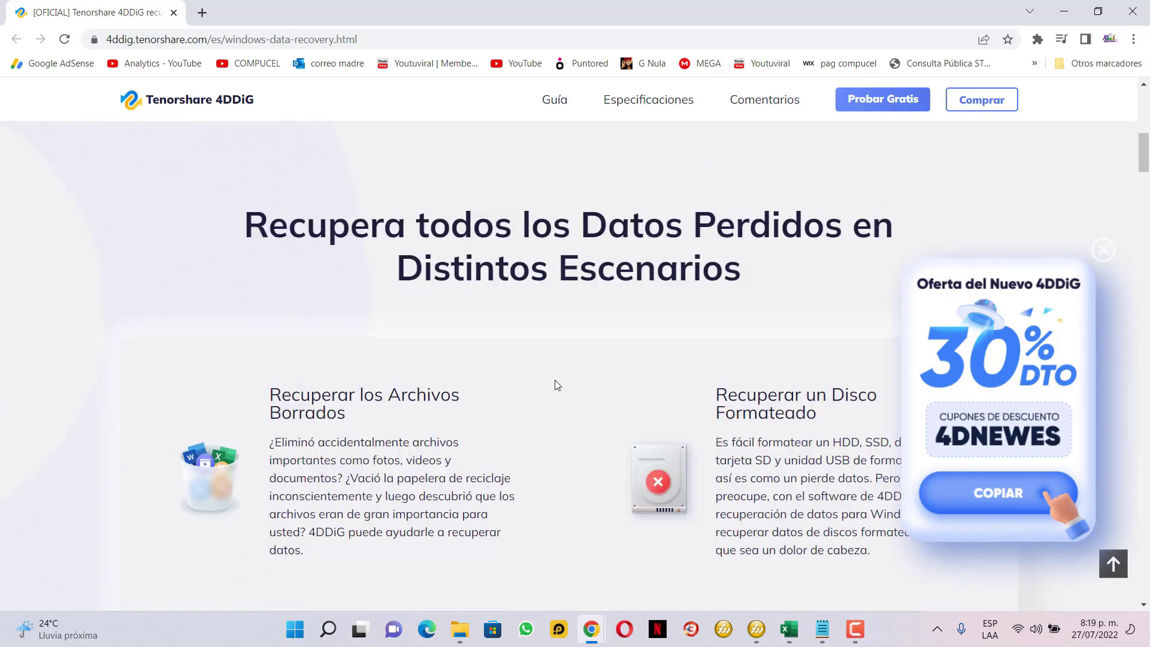
scroll(554, 380, down, 1)
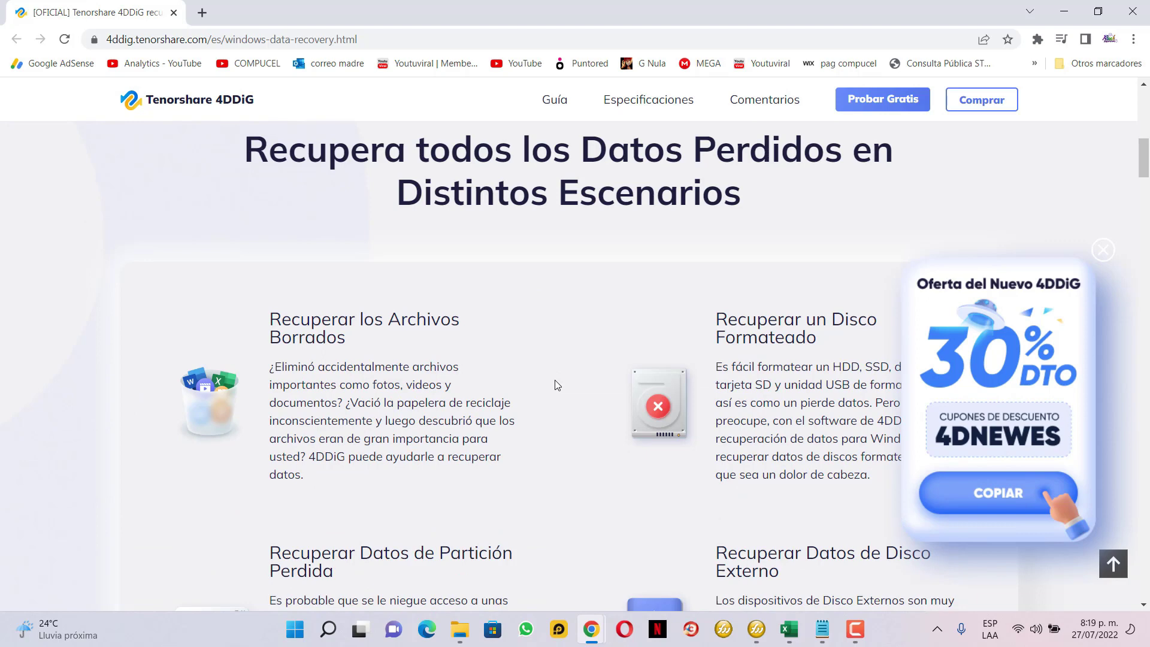
scroll(557, 384, down, 2)
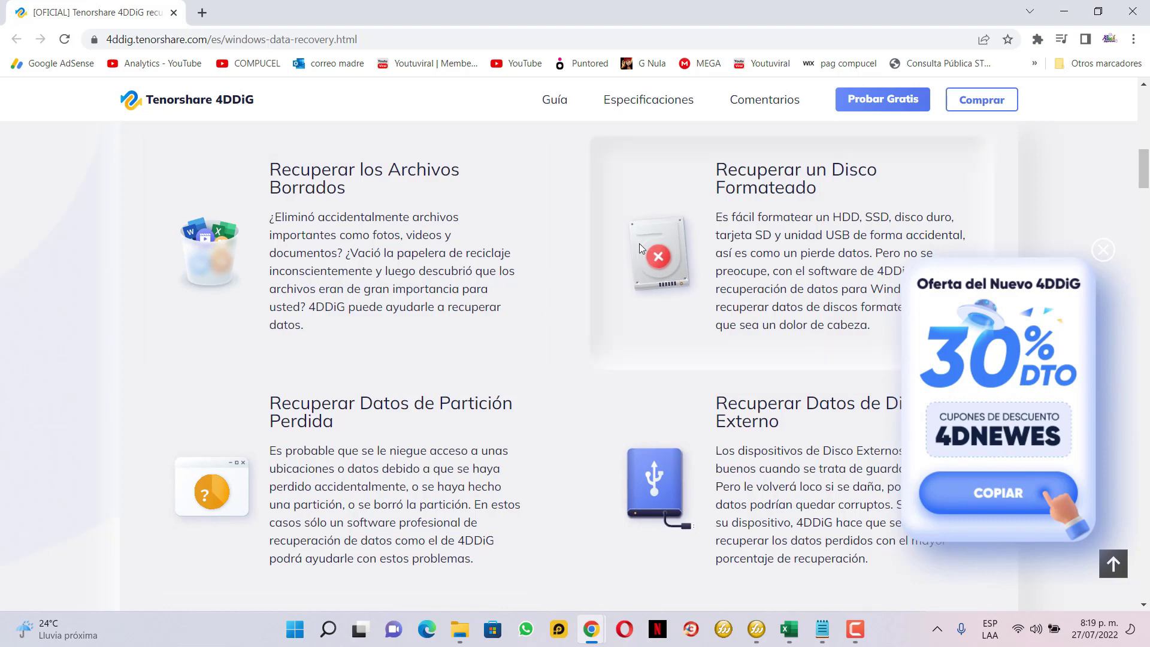
scroll(779, 439, down, 3)
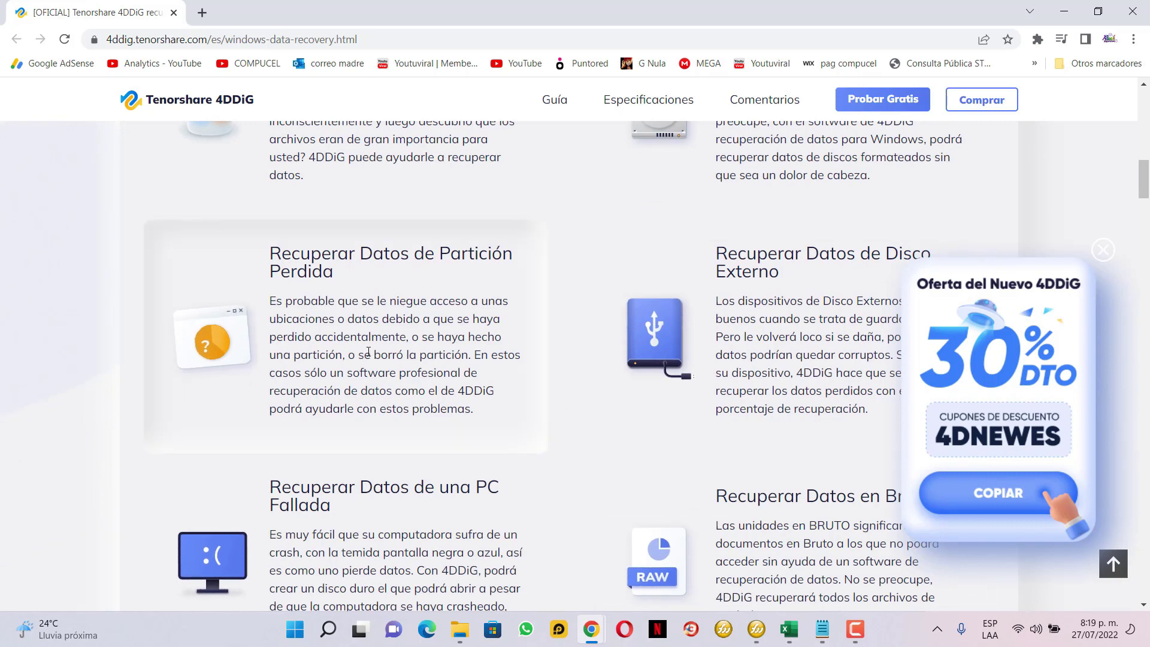
scroll(368, 351, down, 1)
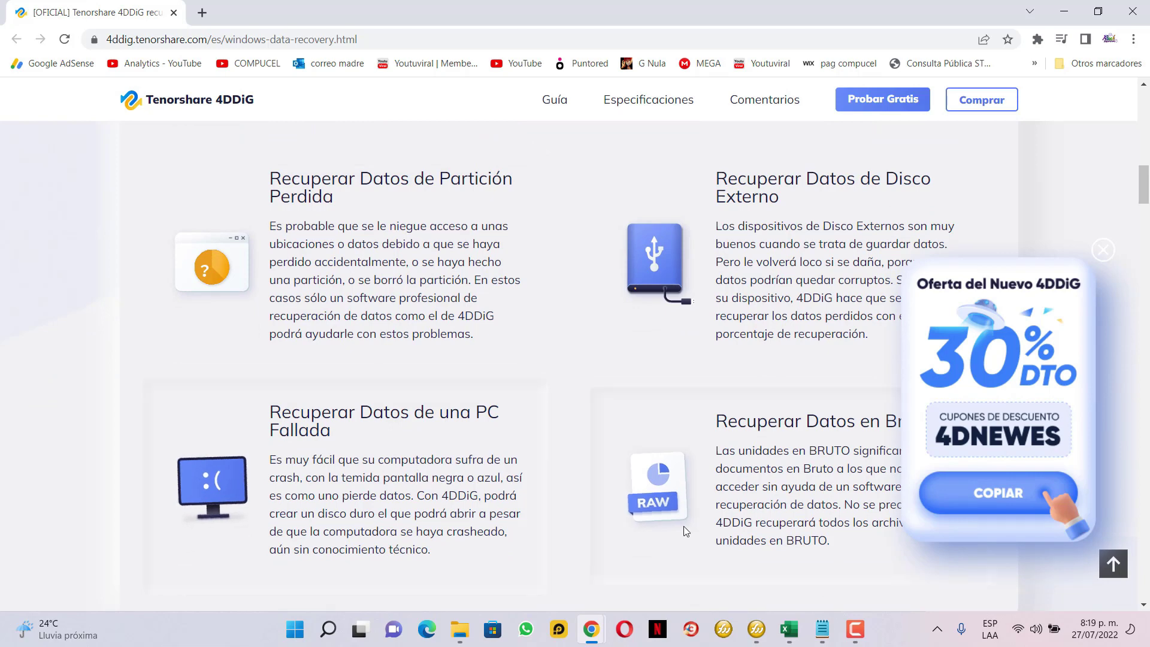
scroll(776, 486, down, 2)
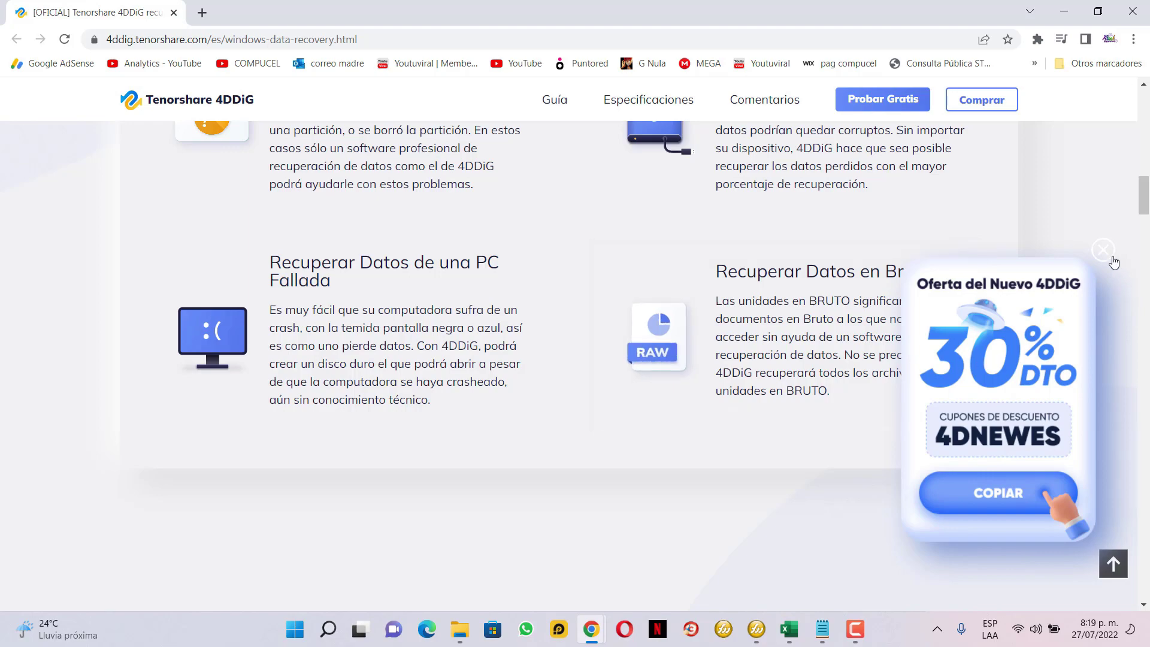
scroll(797, 367, up, 15)
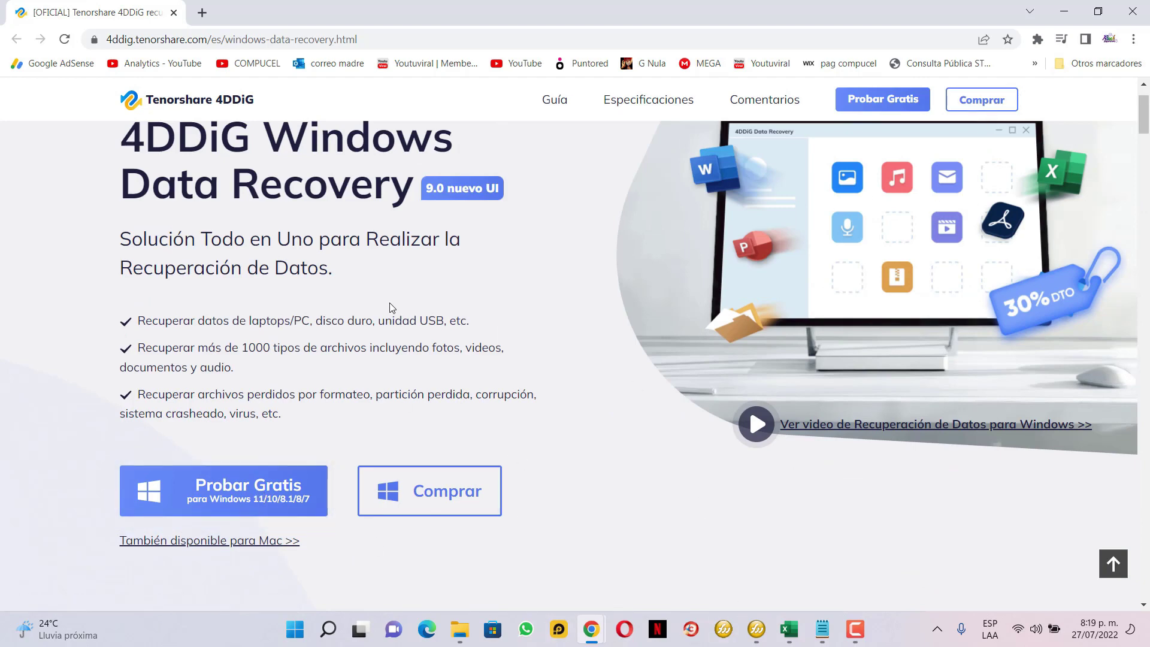
- Leave the browser and launch Tenorshare 4DDiG from the desktop with administrator rights
click(1064, 12)
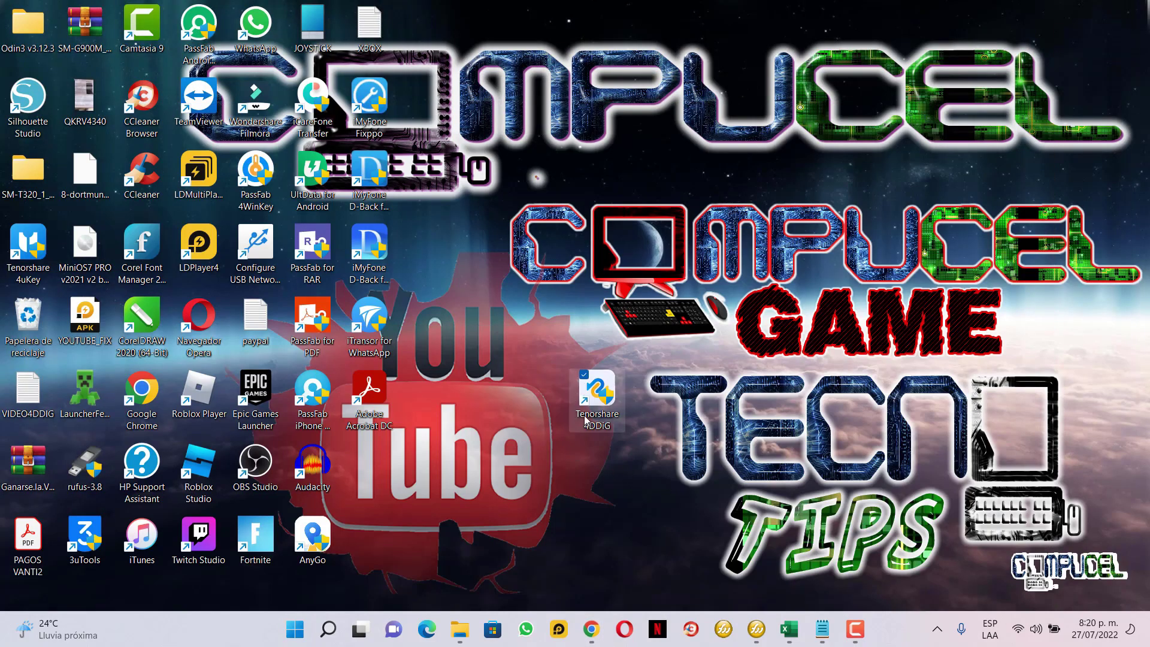
right_click(601, 385)
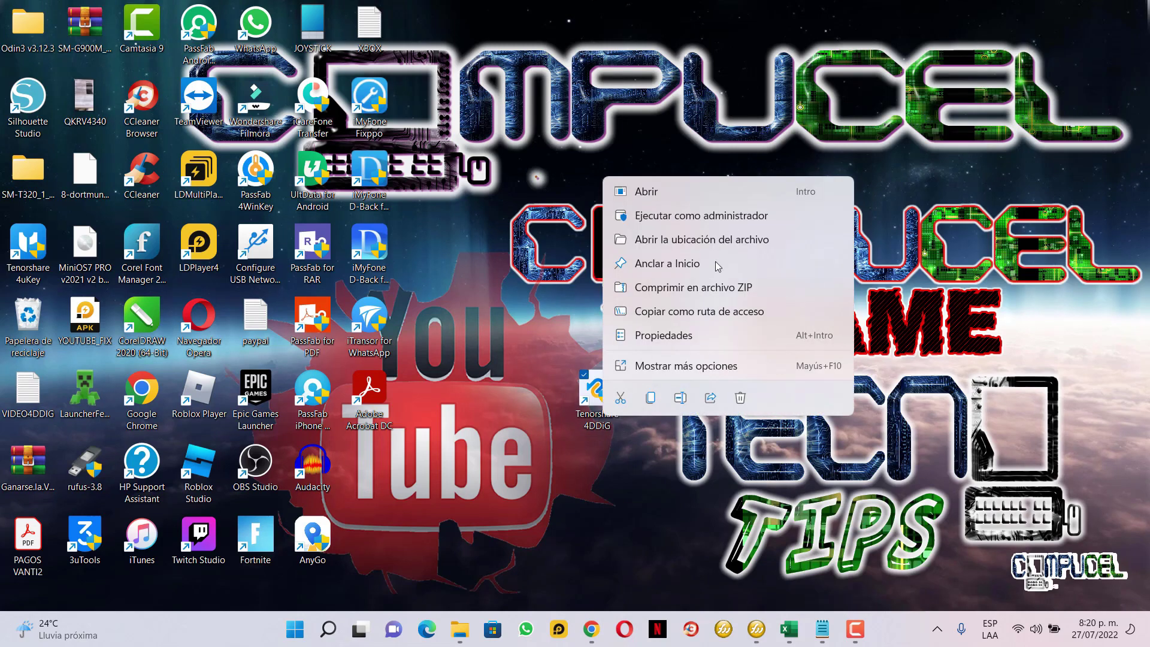
click(721, 218)
right_click(600, 385)
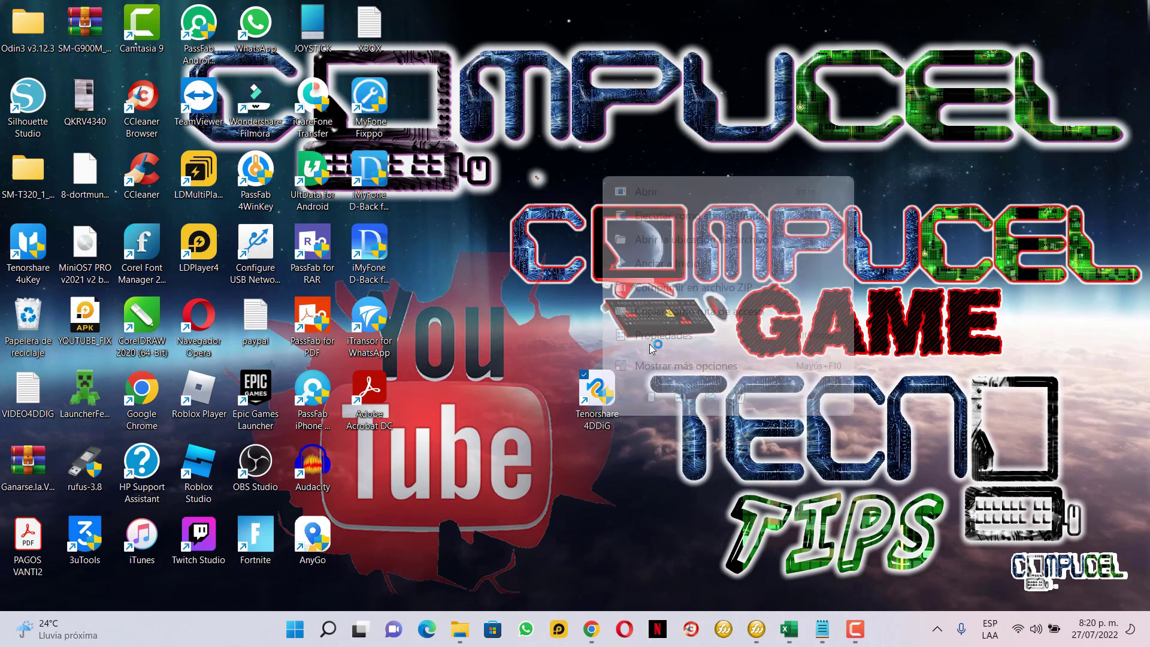
click(491, 406)
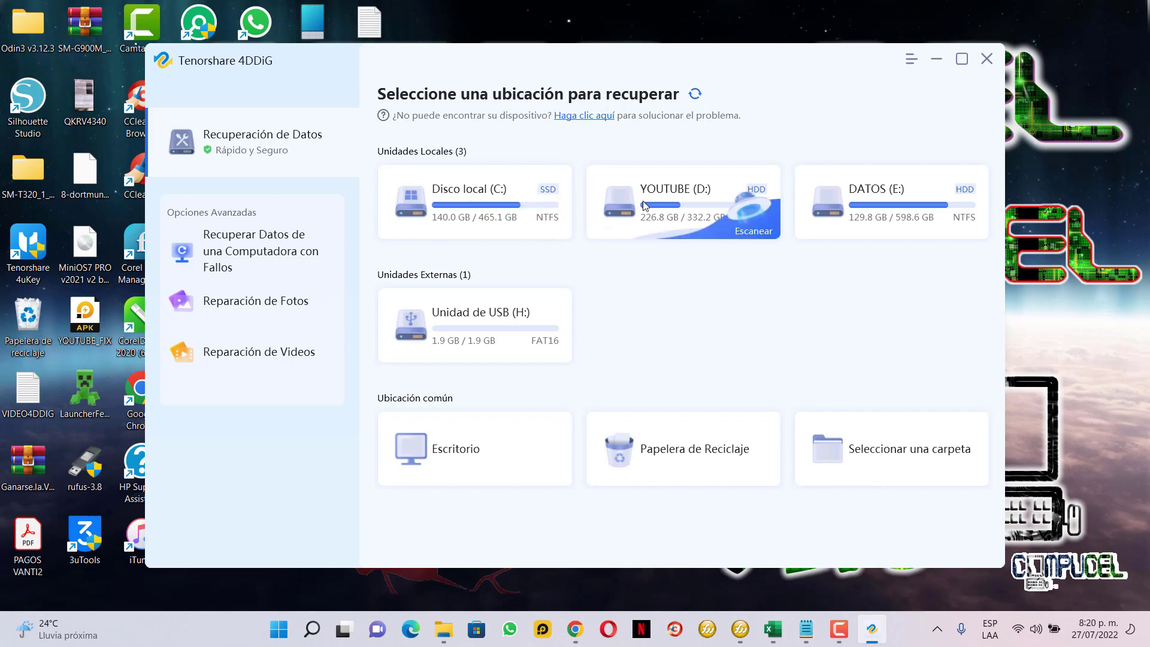
mouse_move(493, 304)
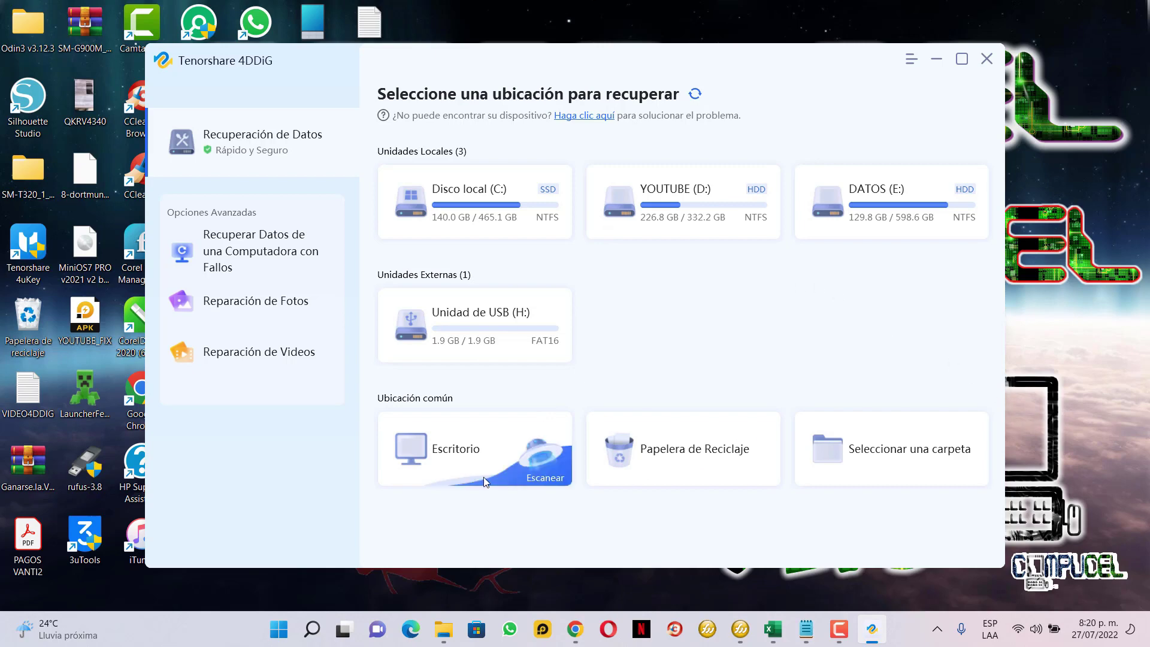
mouse_move(664, 476)
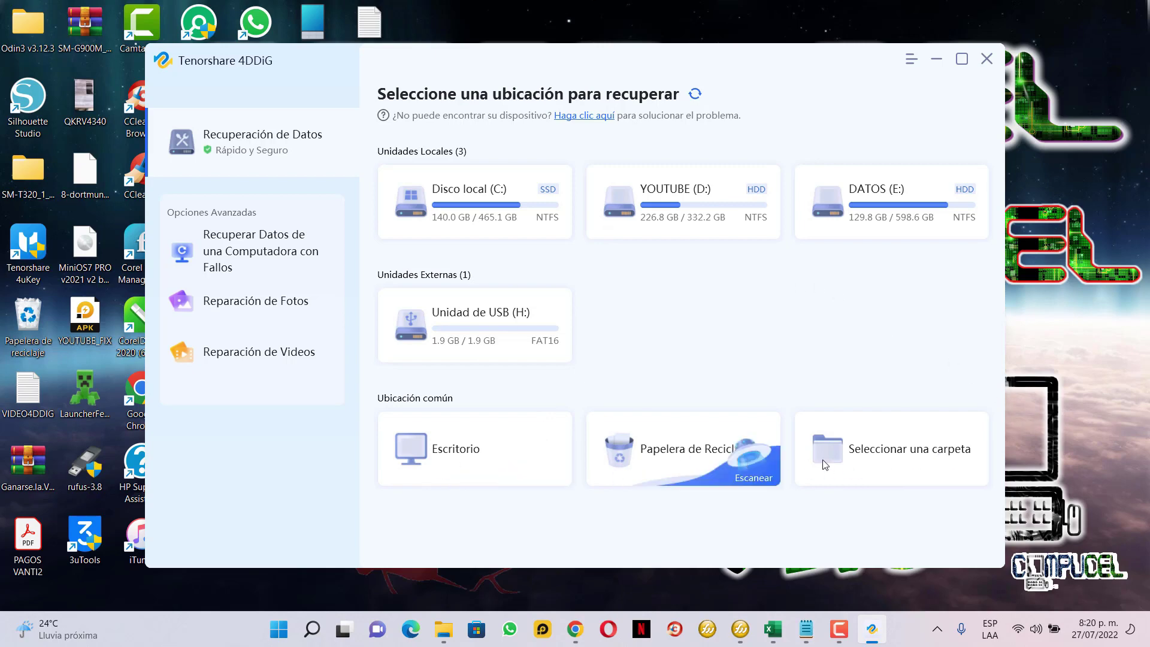
mouse_move(924, 491)
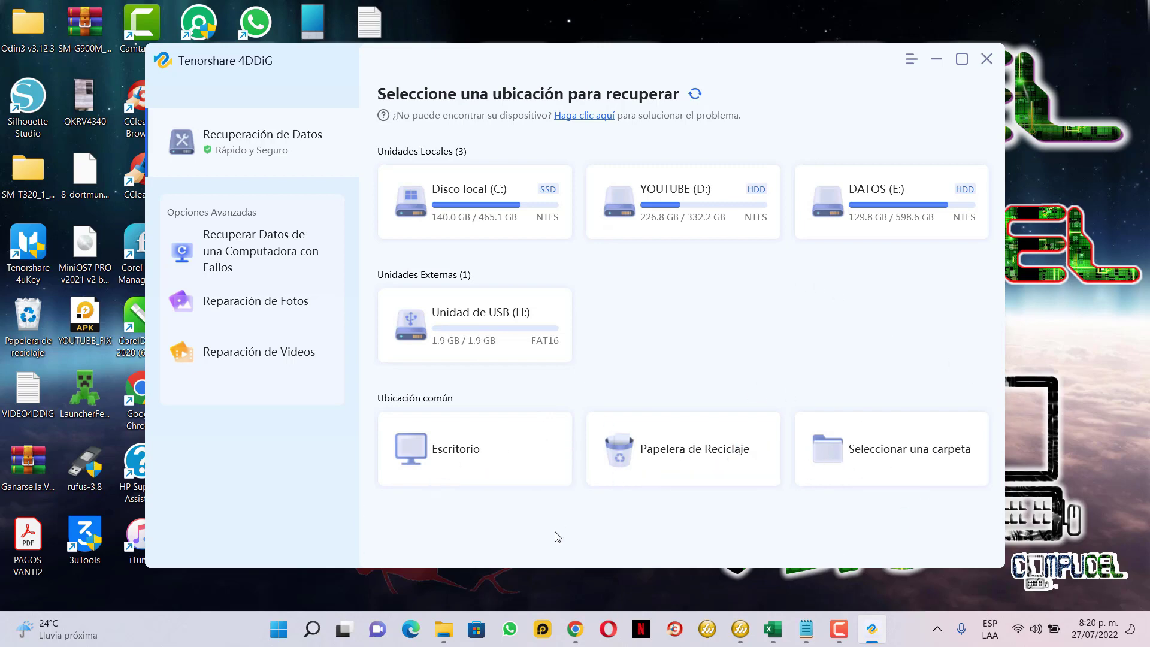
mouse_move(440, 458)
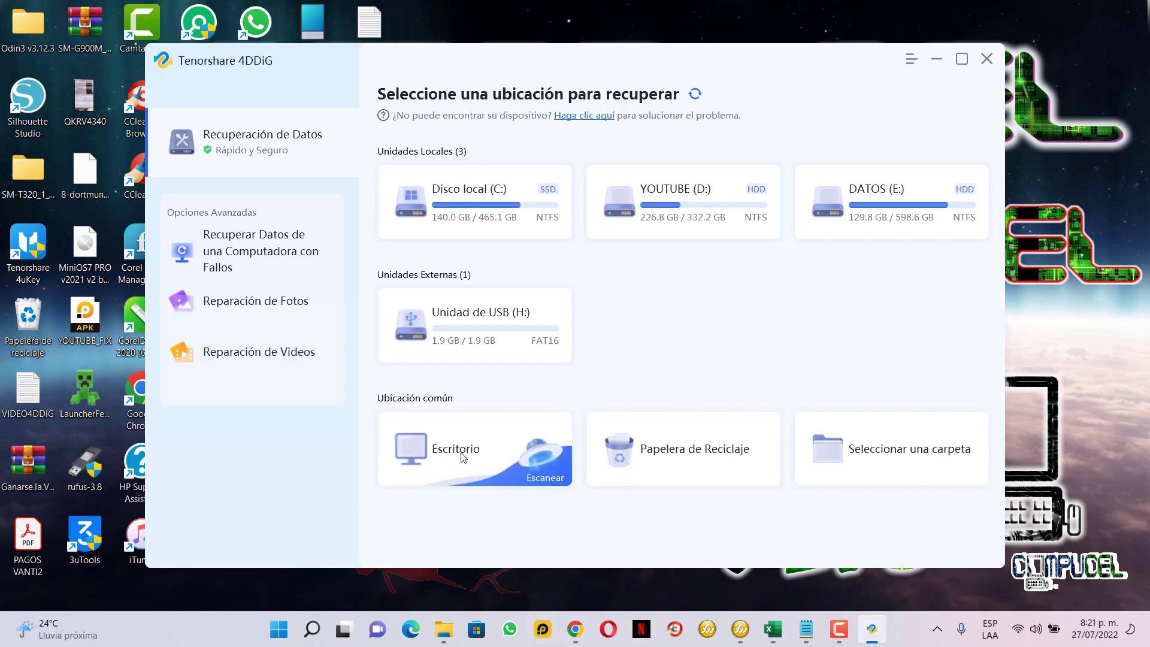
mouse_move(693, 420)
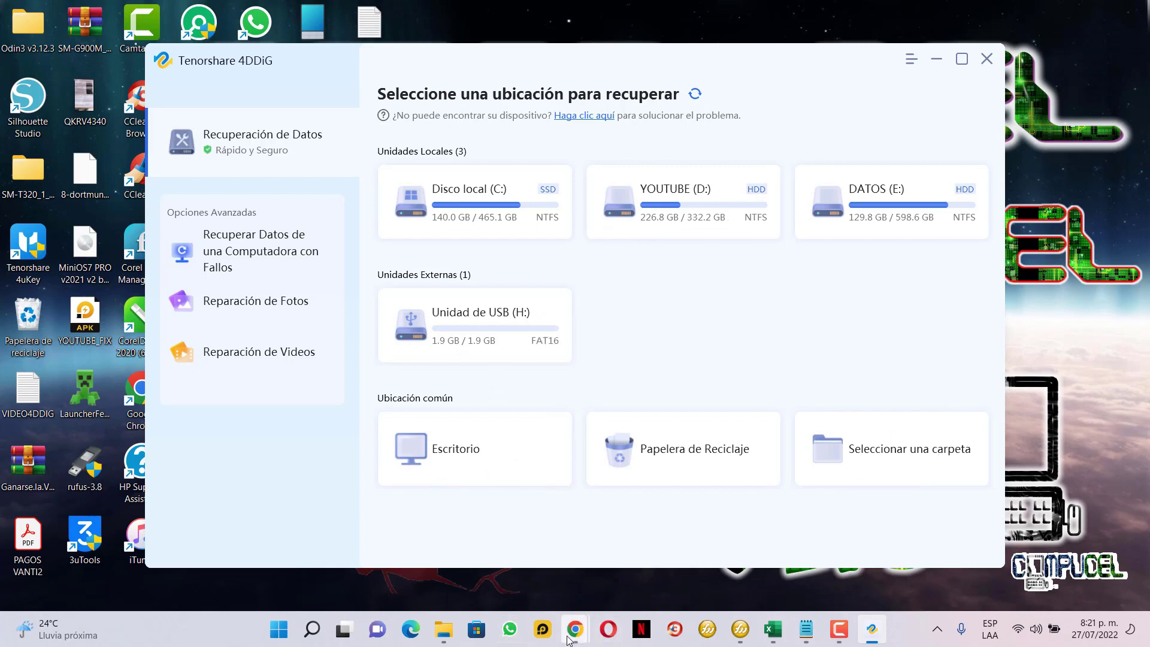
- Check the contents of SD Card (H:) in File Explorer and close its window
click(443, 628)
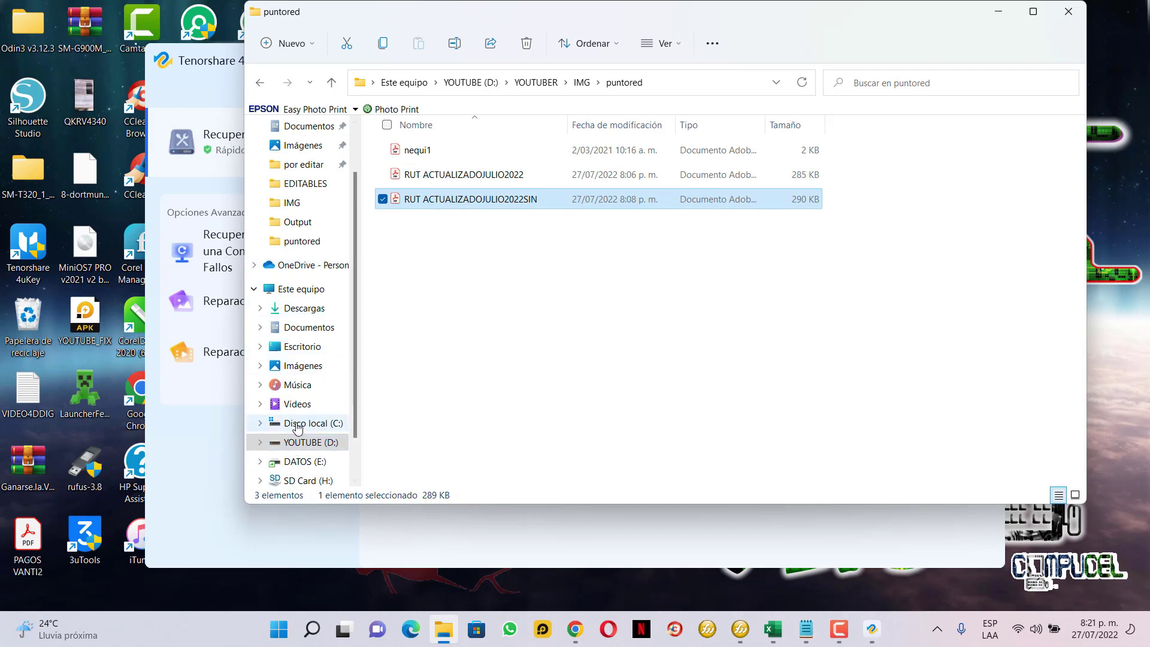
click(300, 290)
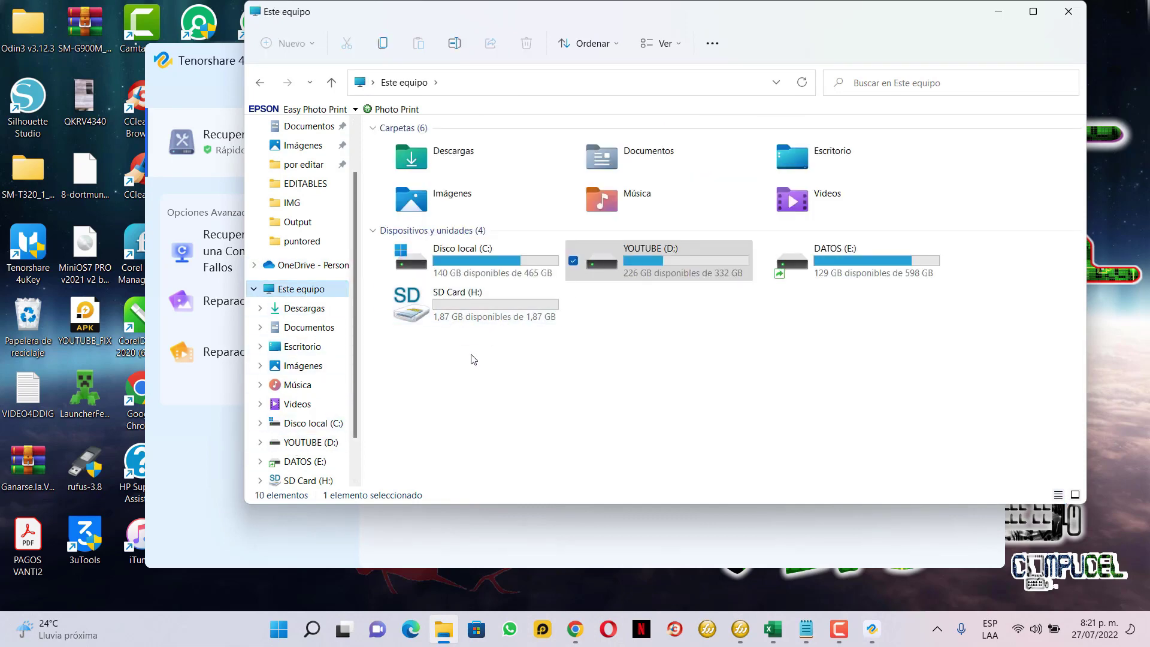
double_click(479, 319)
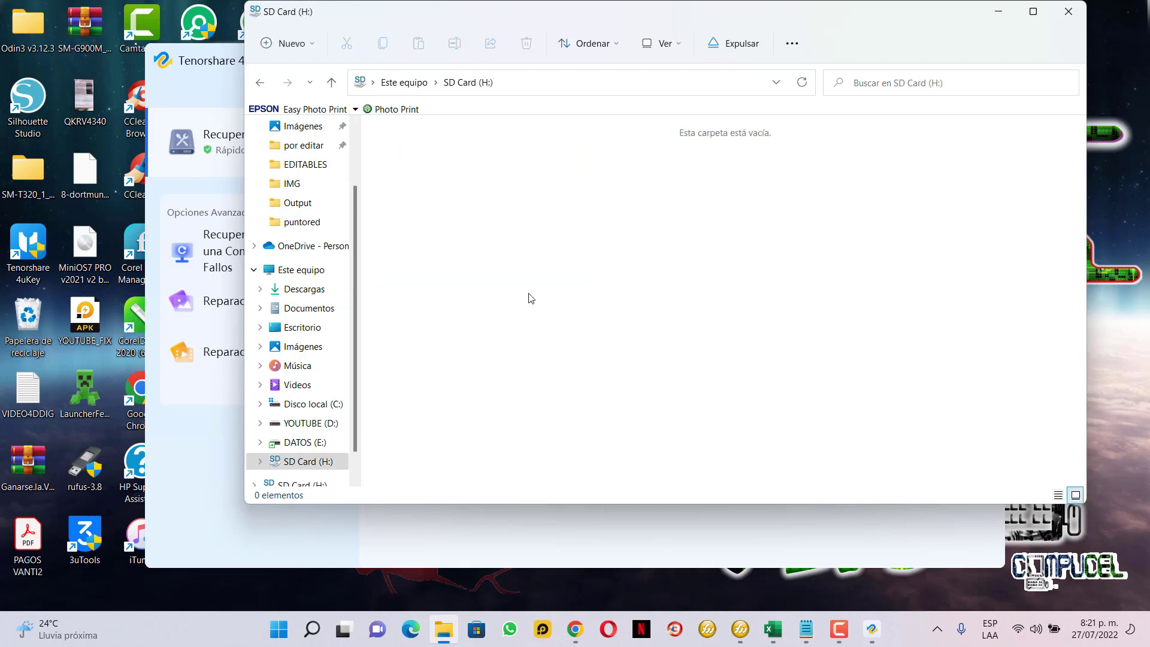
key(alt+F4)
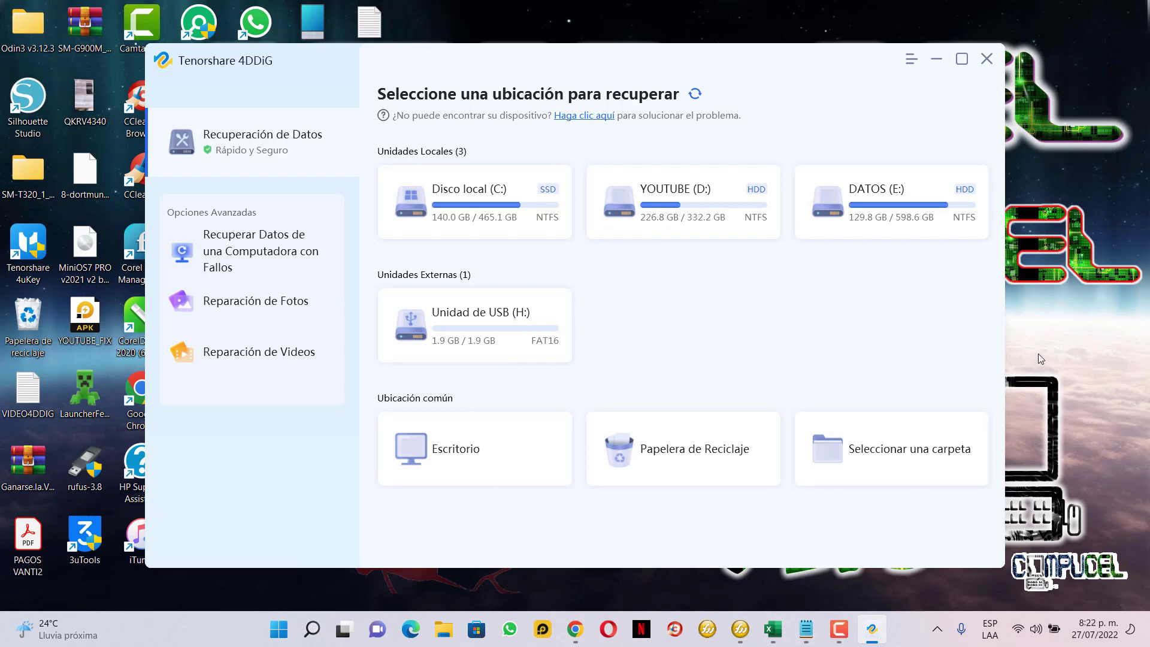
- Scan the external drive Unidad de USB (H:) for all file types
mouse_move(477, 316)
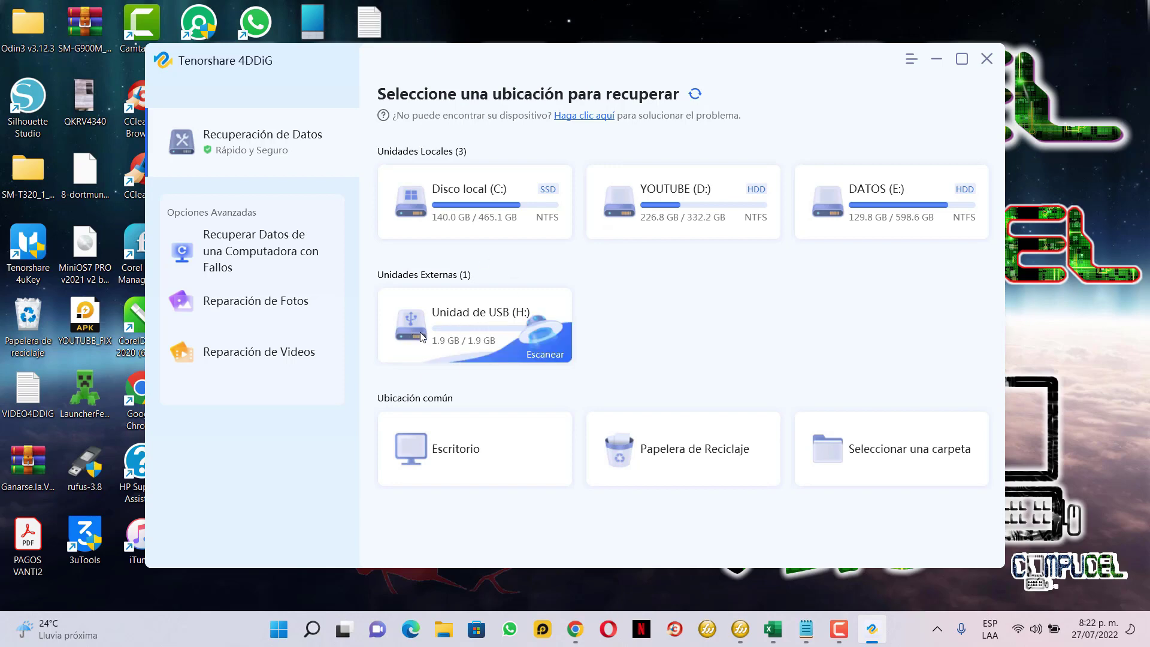
click(466, 318)
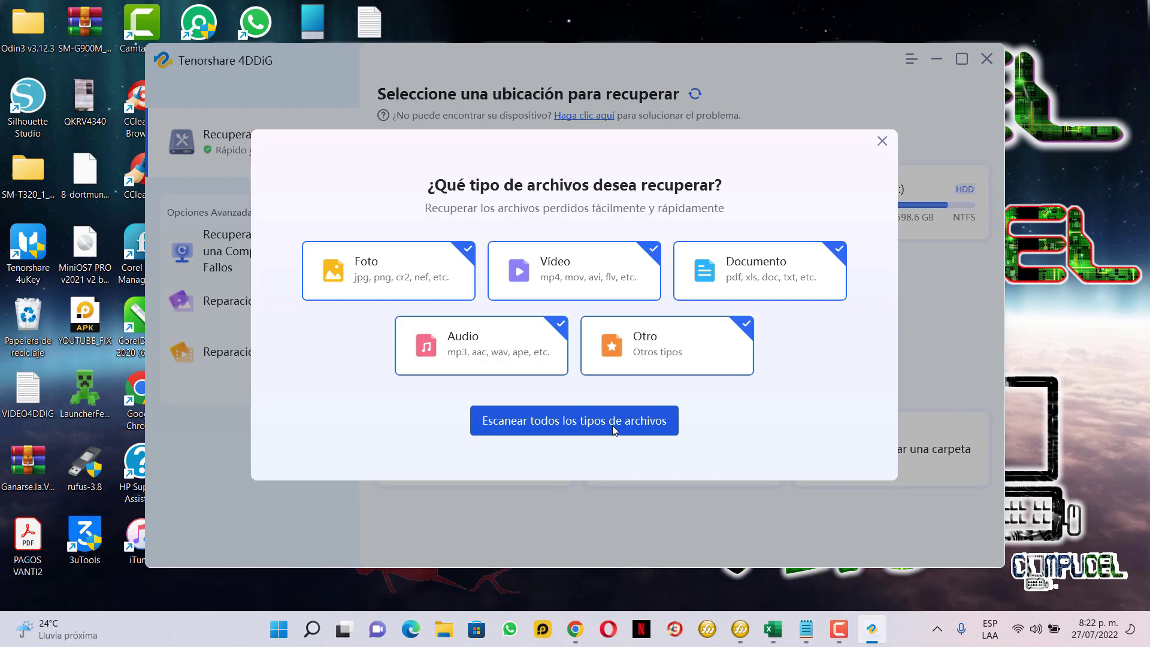
click(561, 422)
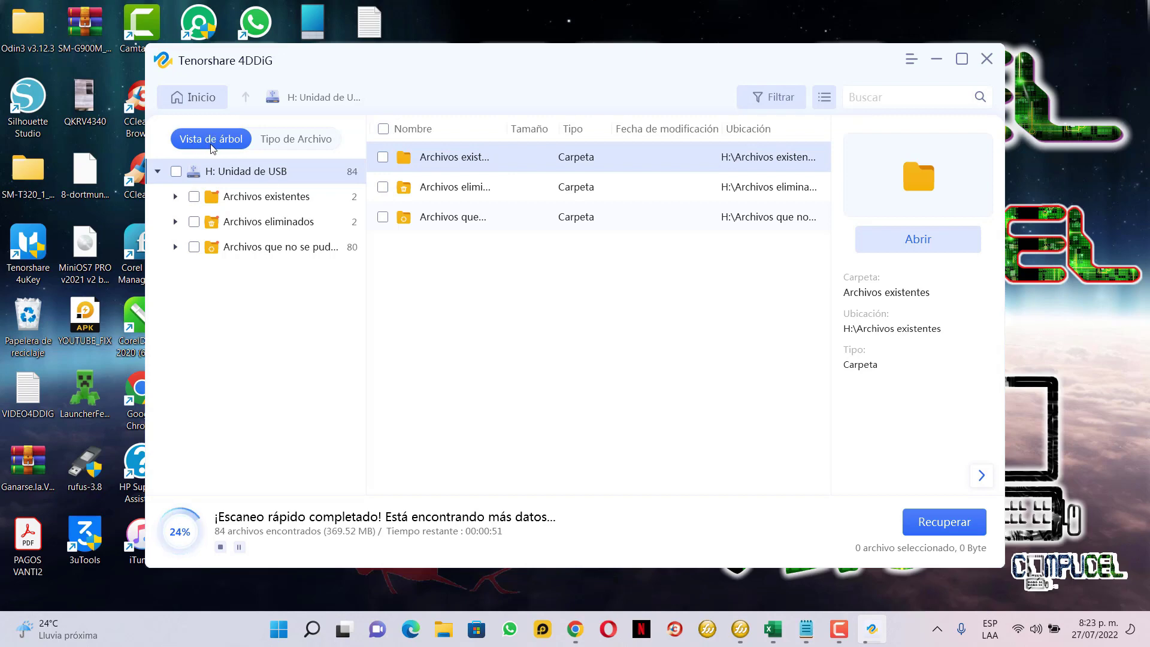
- Group the scan results by file type, dismiss the search tips and open the JPG folder under Foto
click(317, 144)
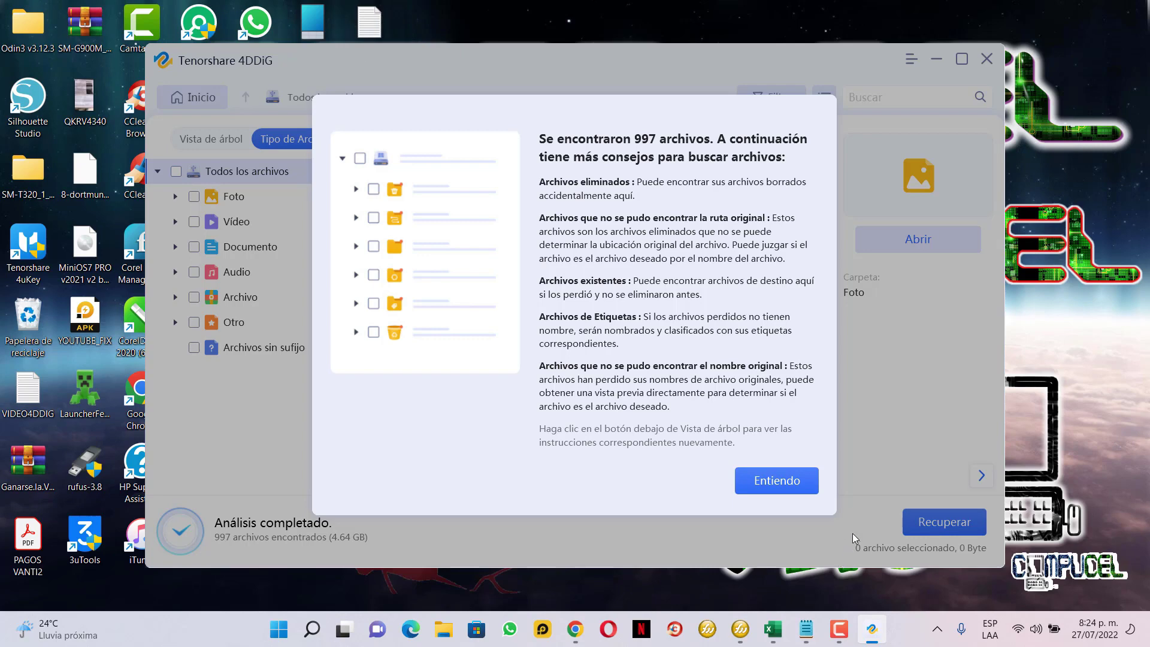
click(780, 483)
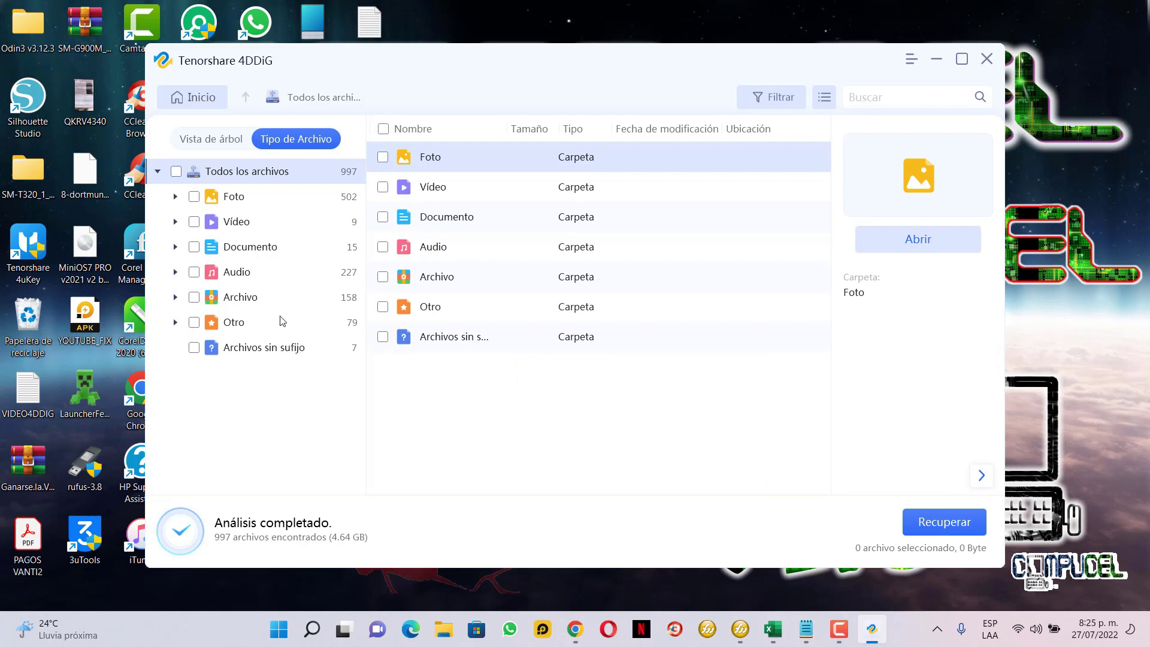
click(234, 200)
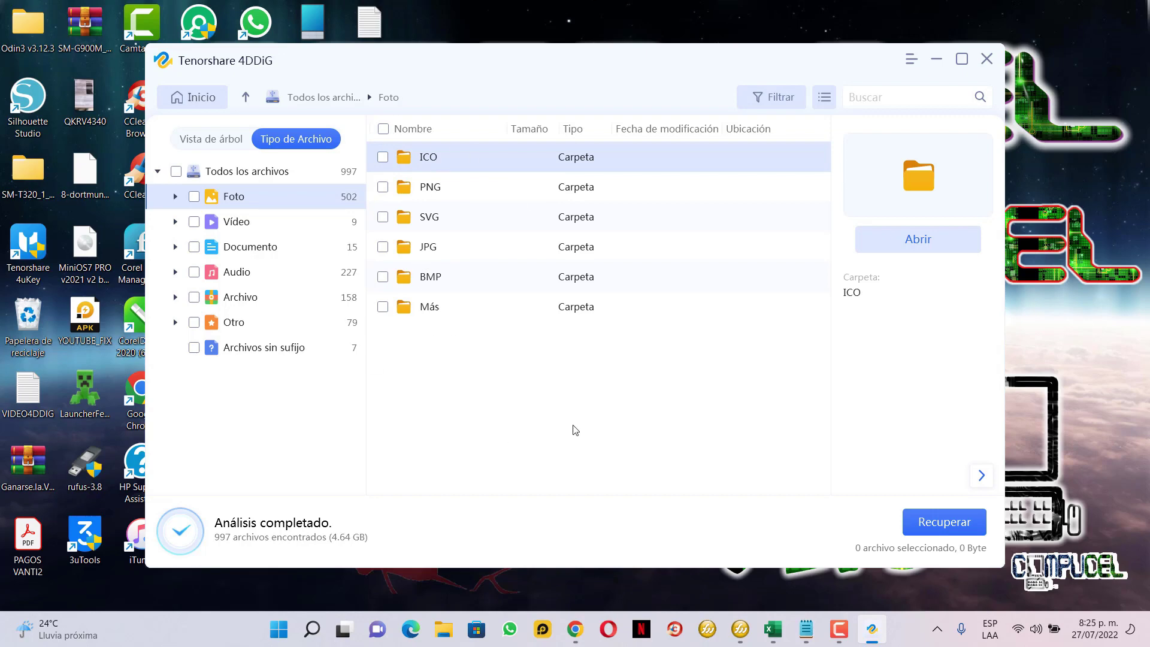
click(413, 248)
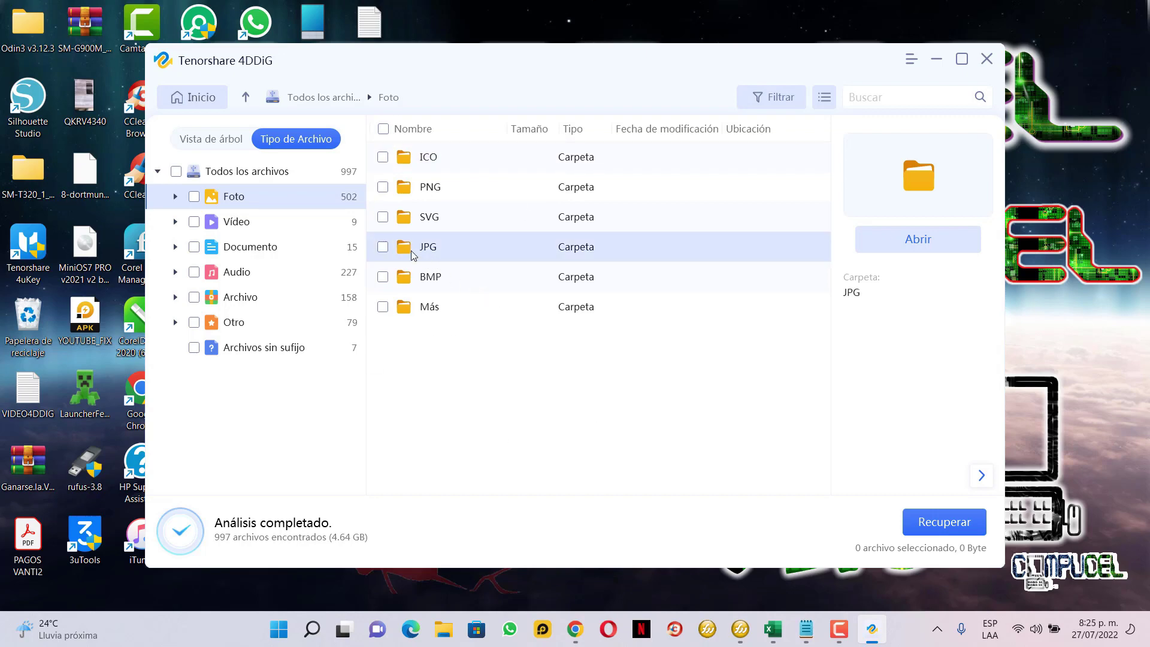
double_click(413, 254)
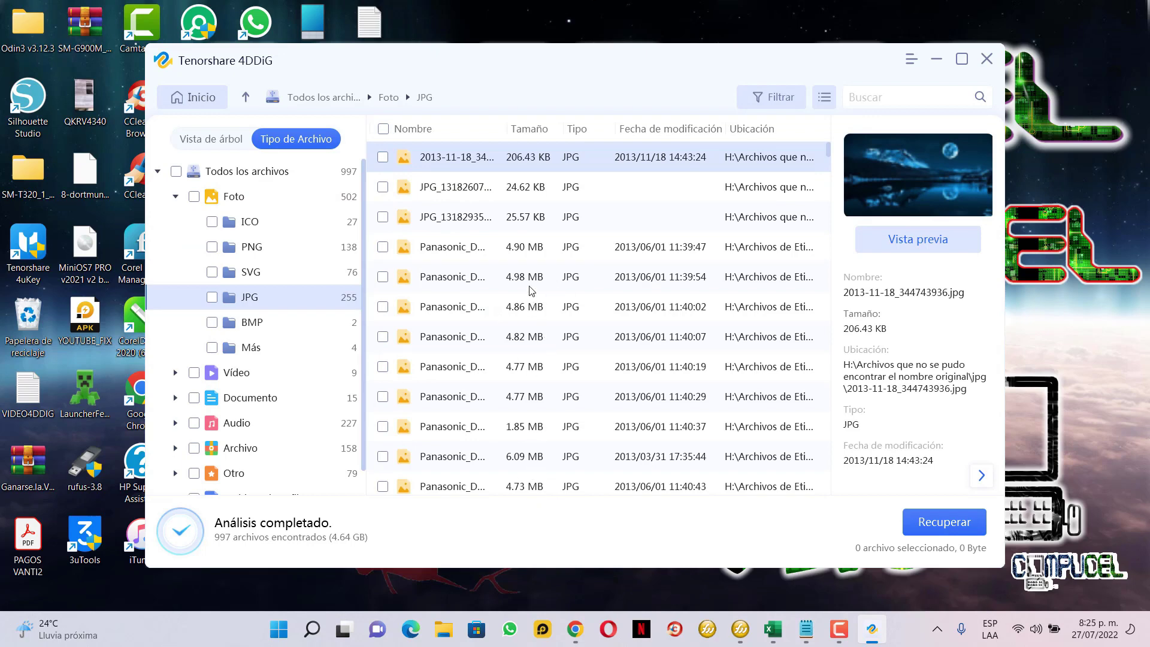
- Examine thumbnails and details of several JPG photos found on the drive, including the Panasonic camera pictures
scroll(531, 291, down, 1)
scroll(530, 290, up, 1)
click(450, 286)
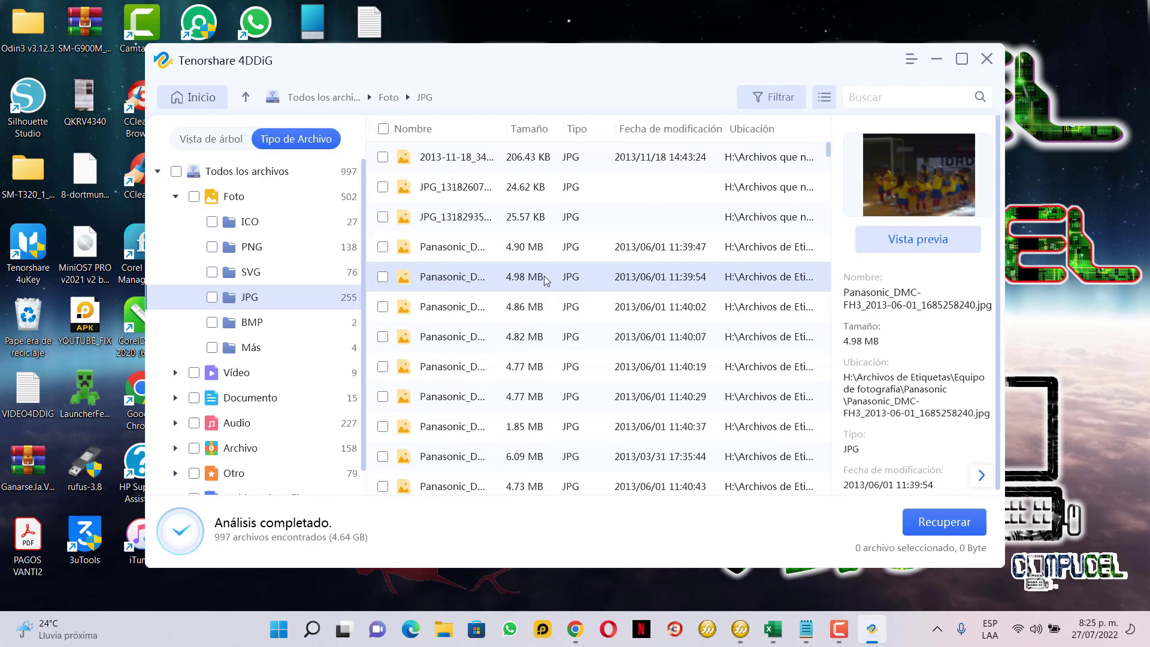
click(450, 305)
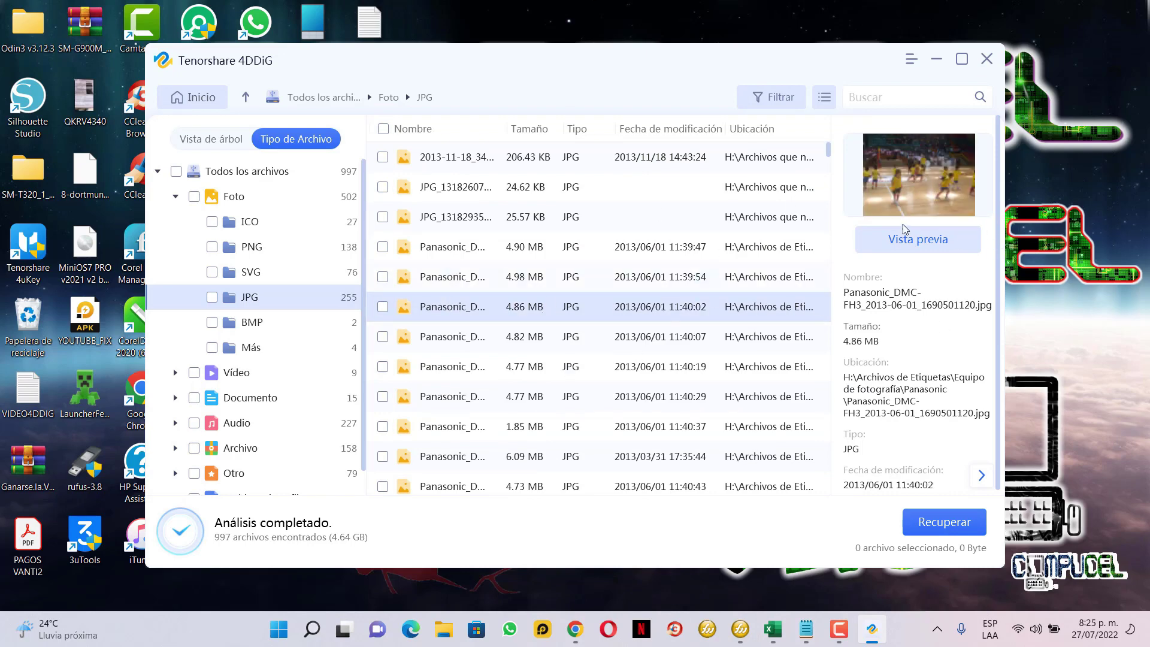
click(464, 346)
click(447, 366)
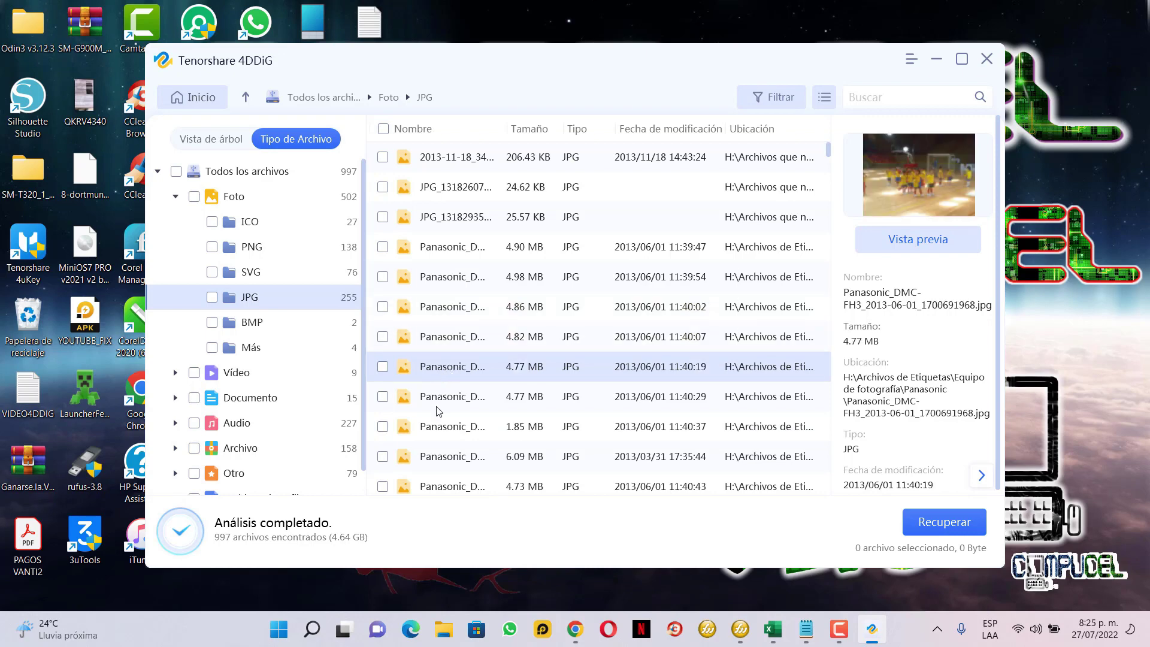
click(444, 162)
click(443, 191)
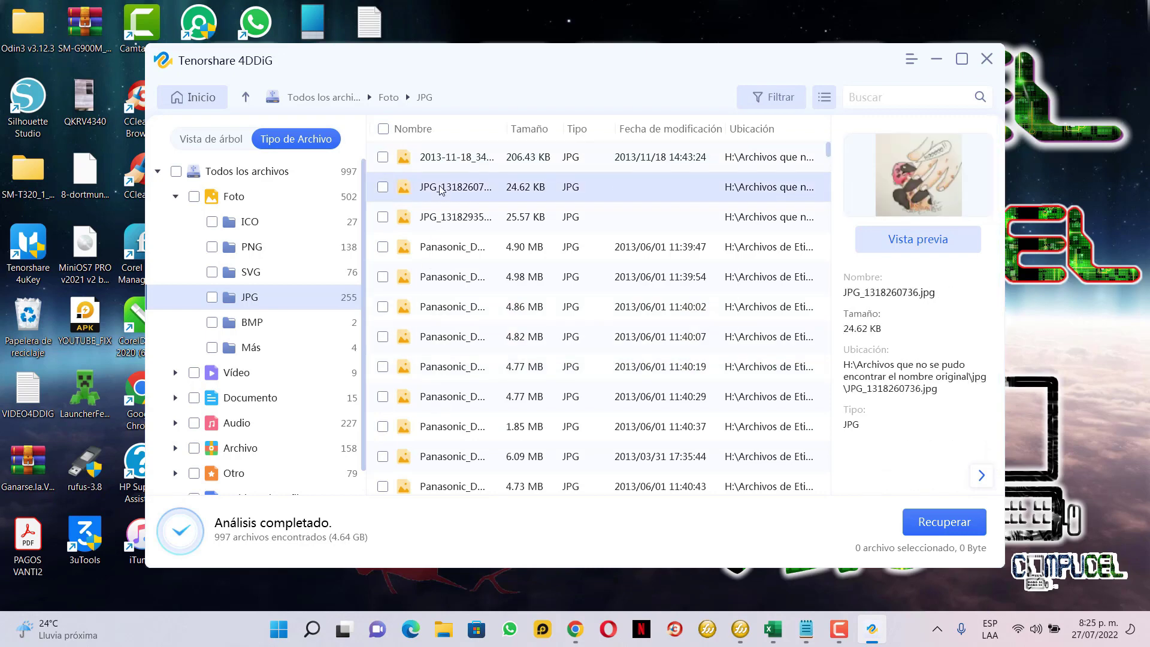
scroll(451, 415, down, 3)
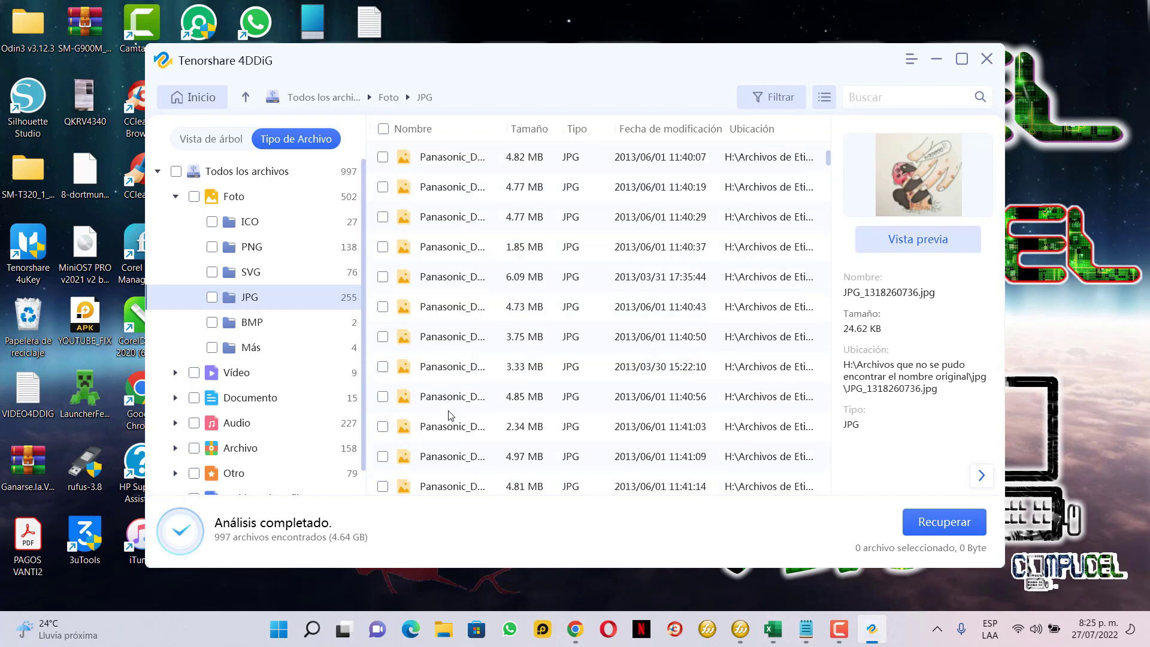
scroll(453, 415, down, 3)
click(453, 408)
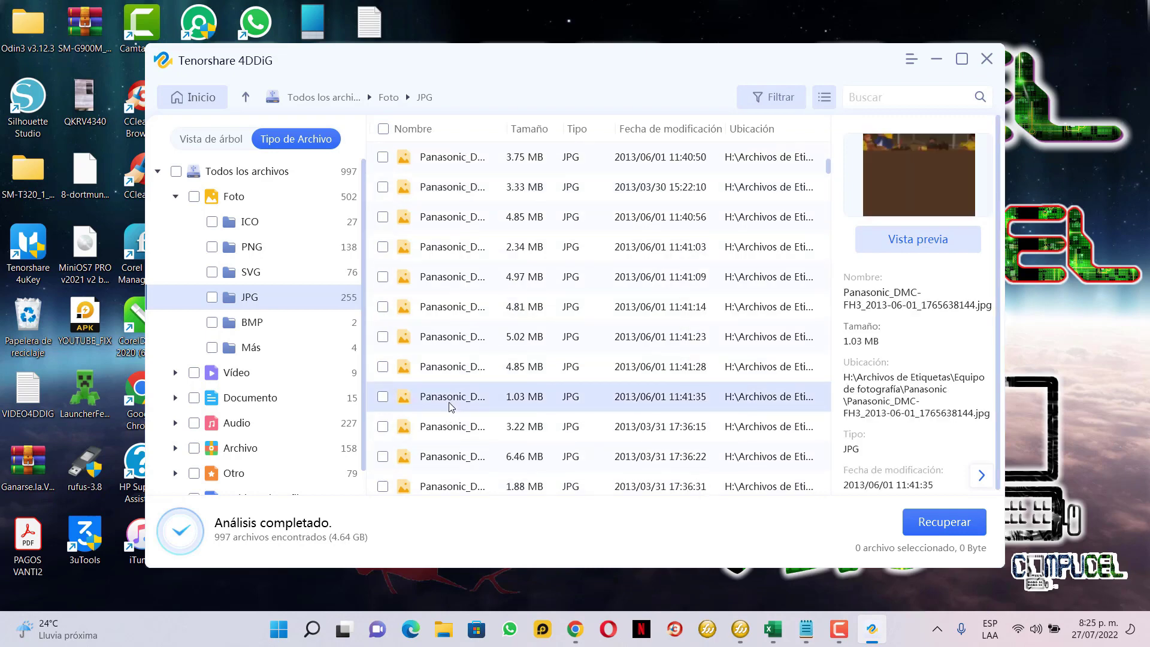
click(449, 446)
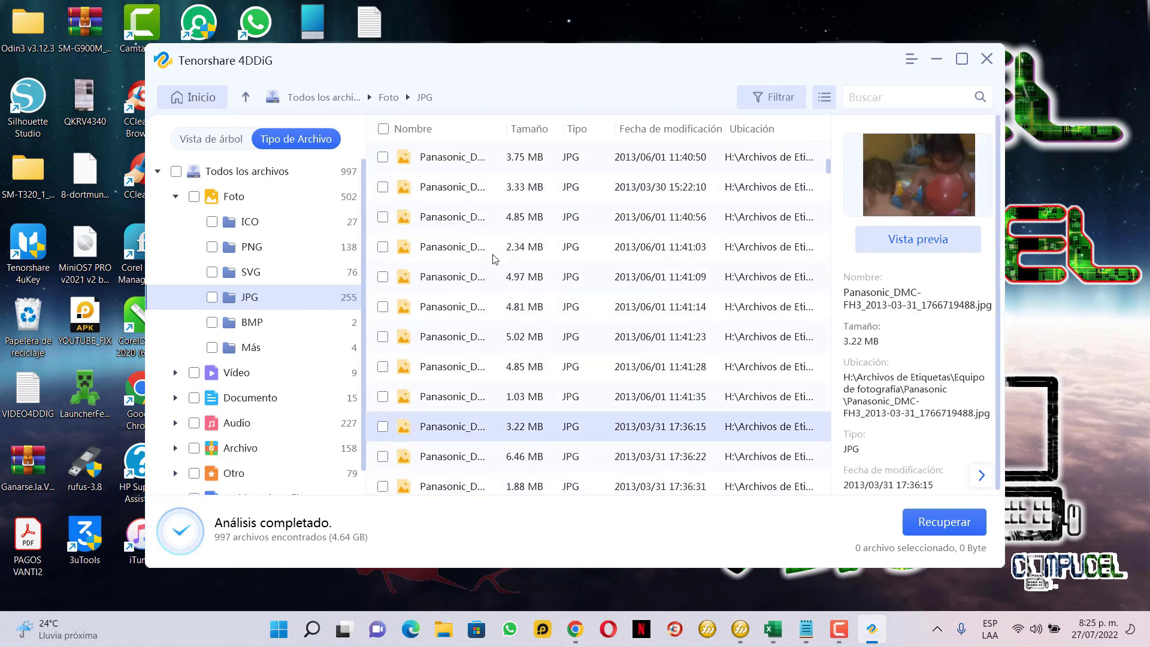
- Mark the photo JPG_1318293504.jpg in the JPG results for recovery
scroll(455, 266, up, 6)
click(449, 219)
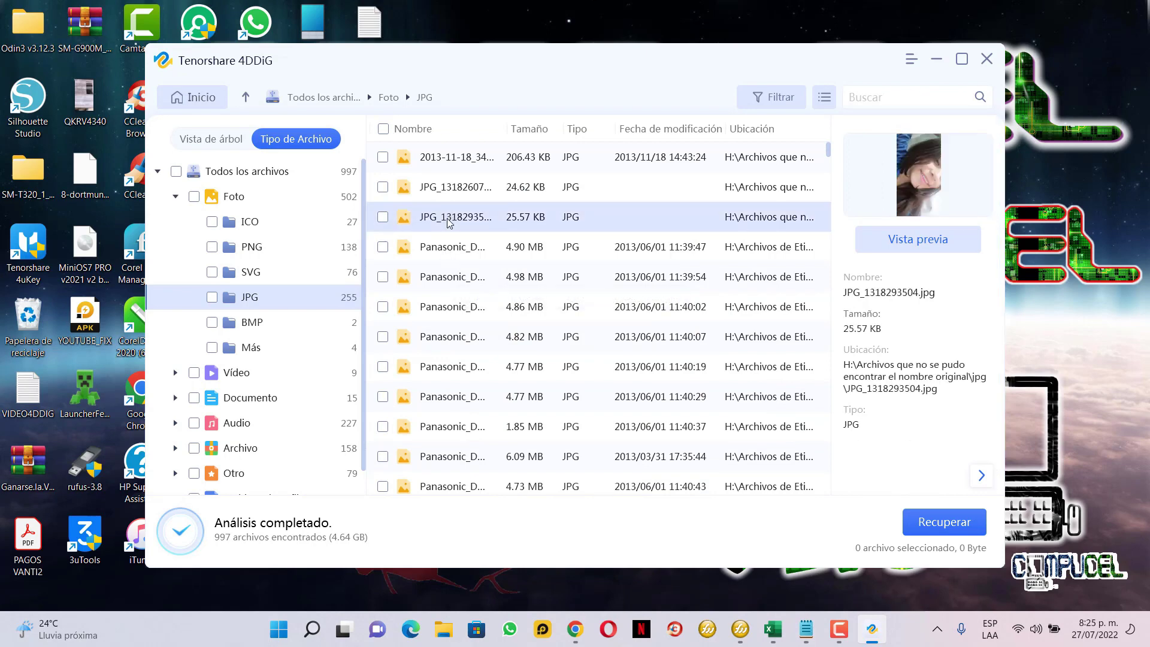
click(444, 246)
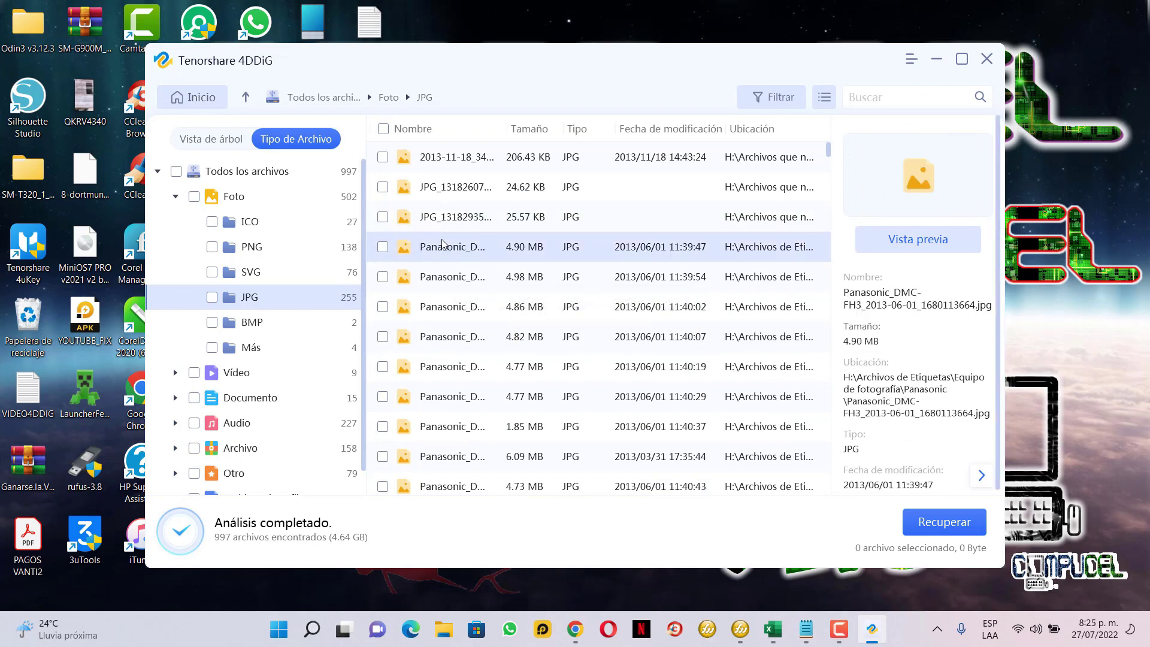
click(388, 223)
click(383, 218)
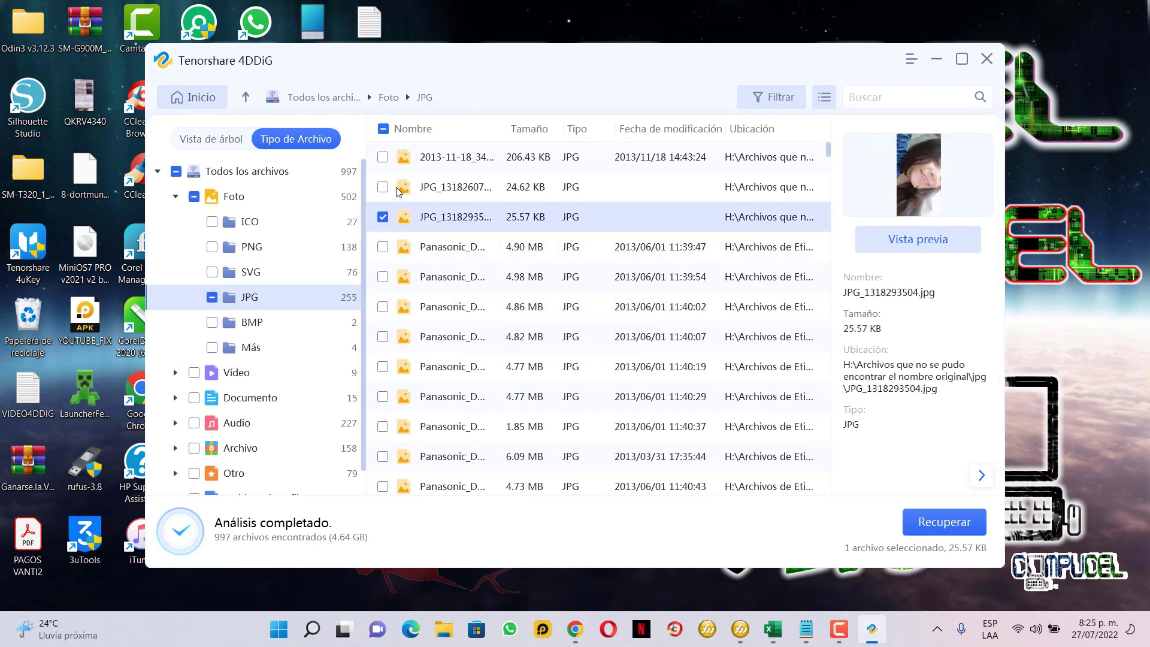
- Mark the photo Panasonic_DMC-FH3_2013-06-01_1795719168.jpg for recovery as well
scroll(473, 402, down, 6)
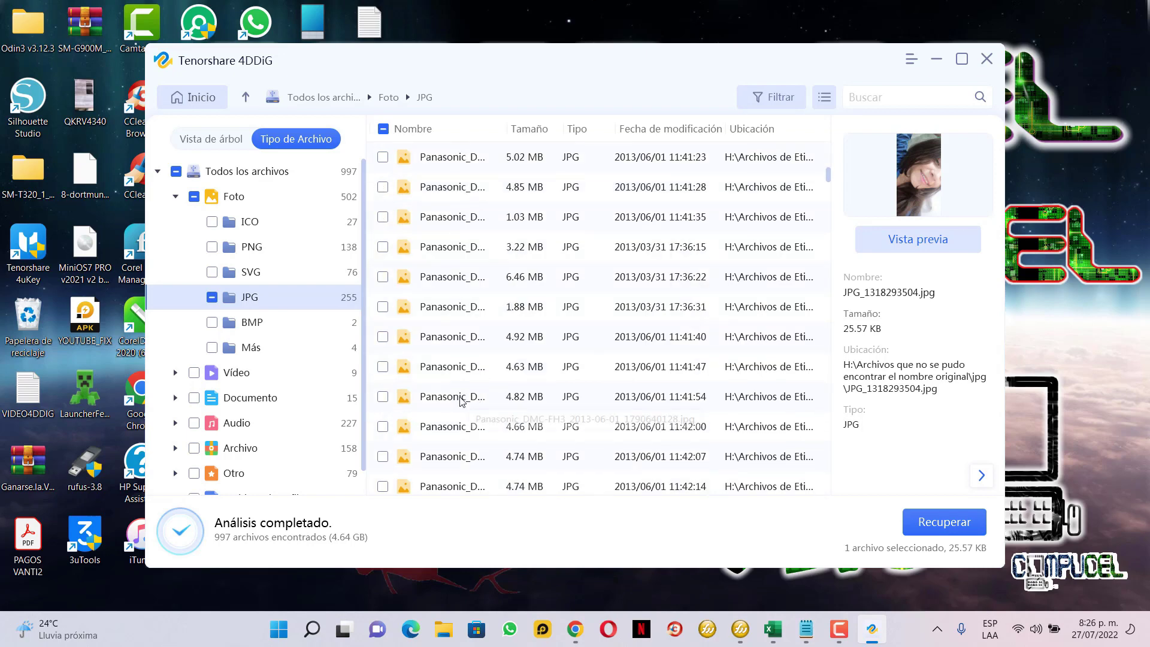
click(425, 417)
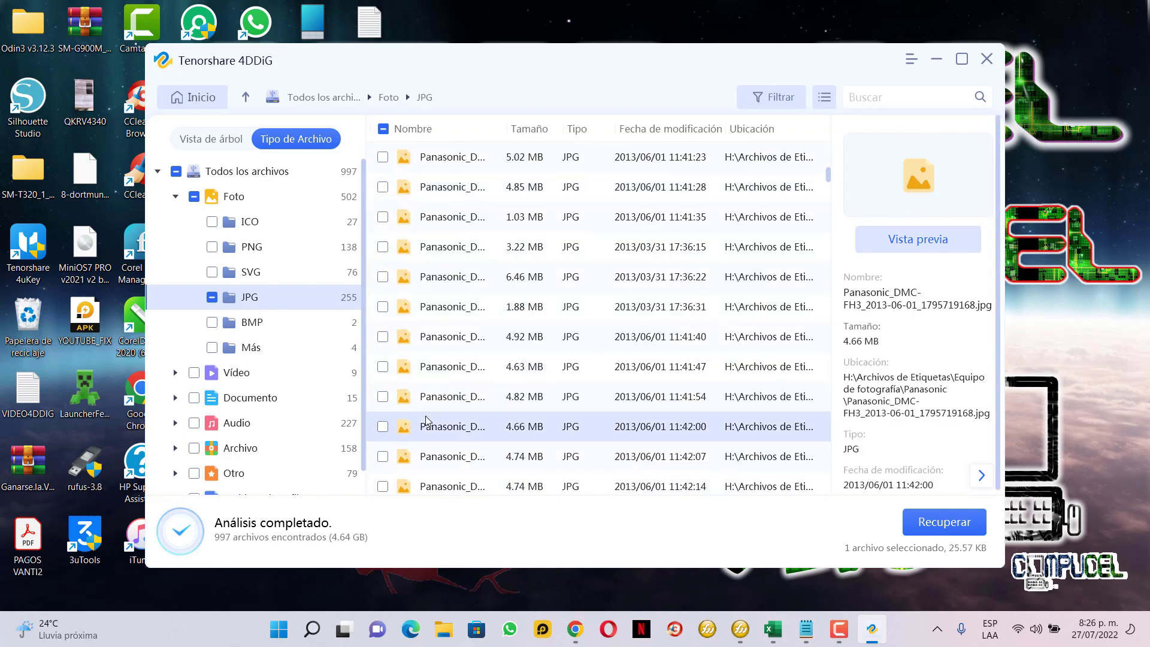
click(382, 427)
scroll(470, 395, down, 2)
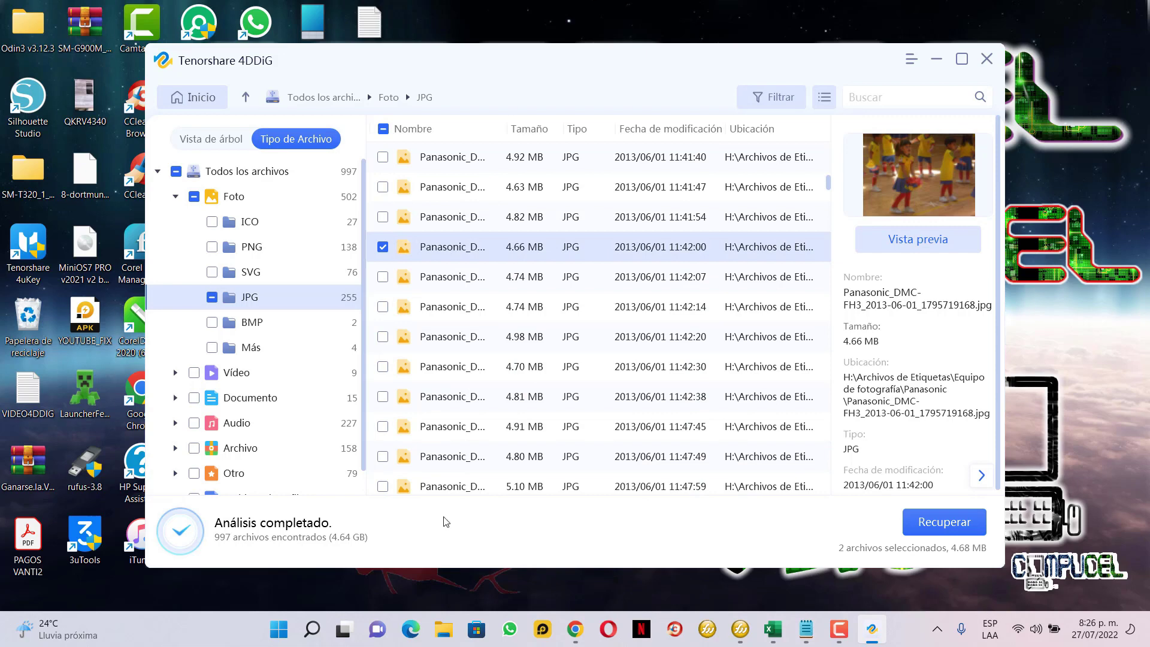
- Open the MP4 folder under Vídeo and mark MP4_342736896.mp4 for recovery
scroll(294, 343, down, 1)
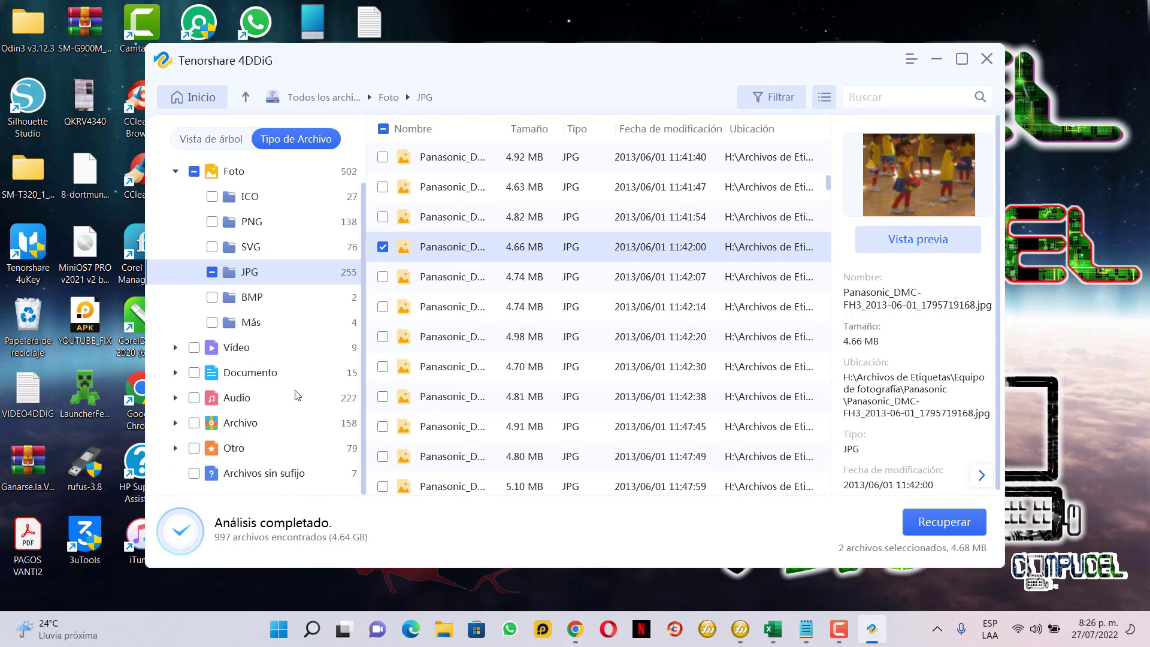
click(239, 349)
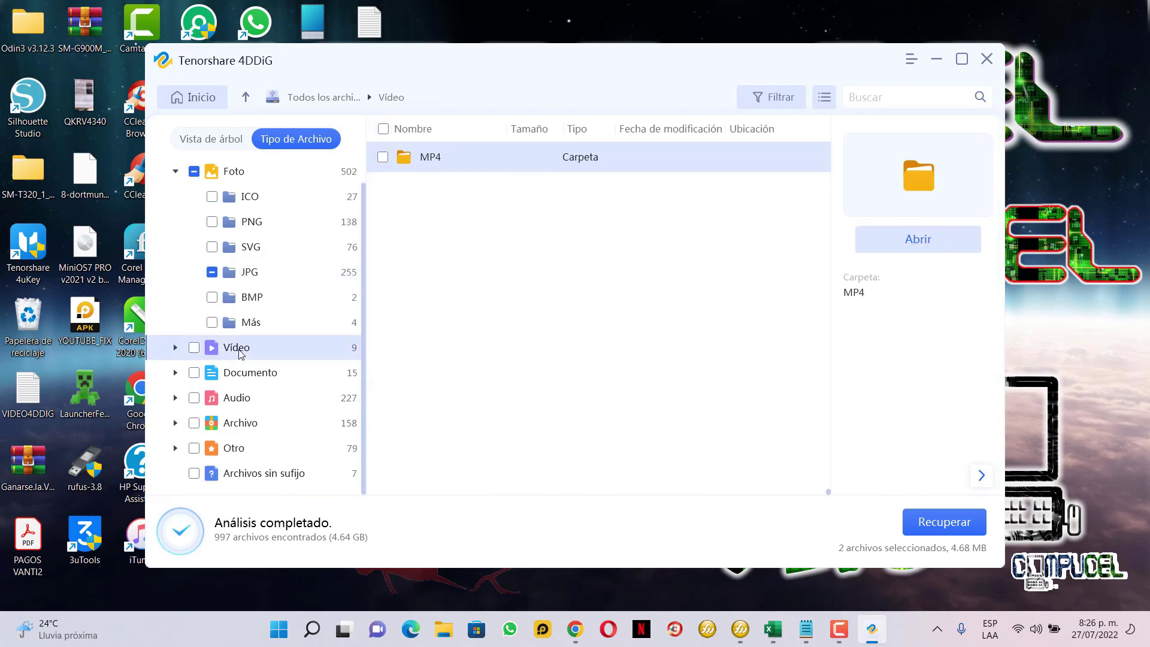
double_click(423, 158)
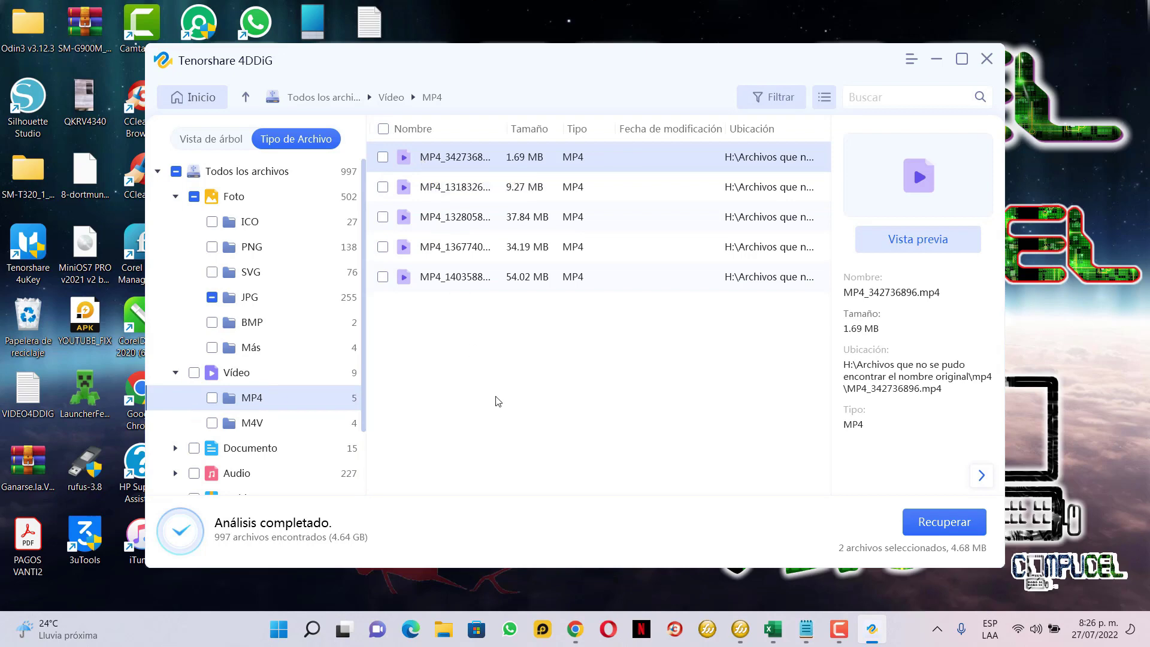
click(423, 195)
click(423, 165)
click(383, 158)
- Open the DOC folder under Documento and mark DOC_1460244480.doc for recovery
scroll(286, 393, down, 1)
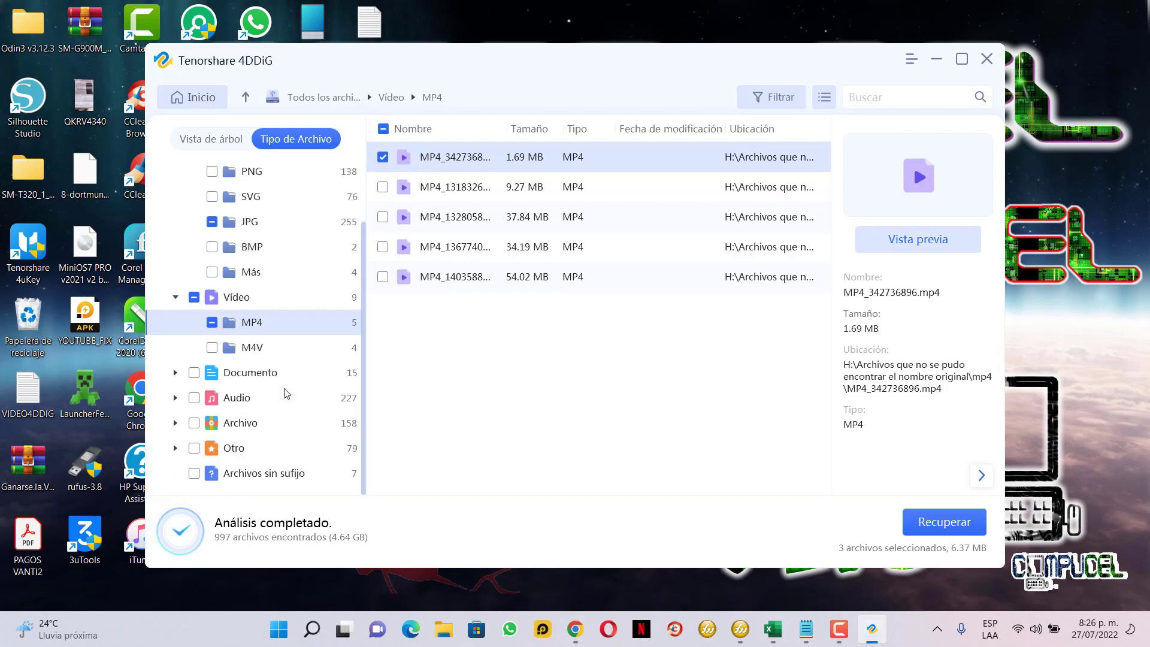
click(243, 374)
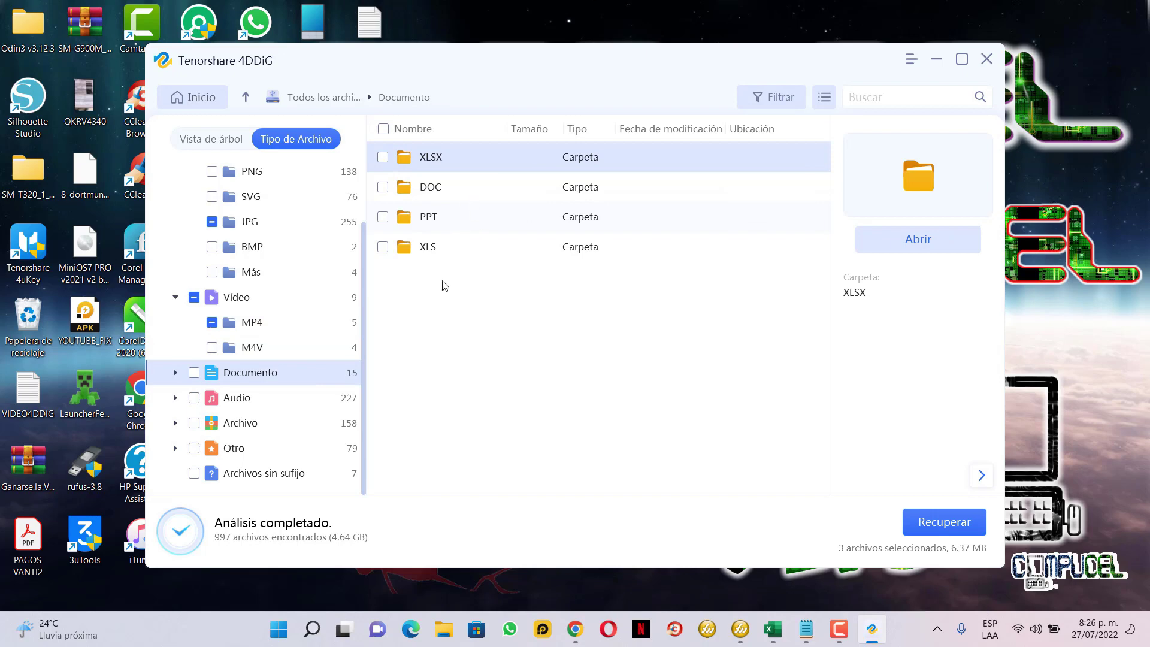
double_click(432, 194)
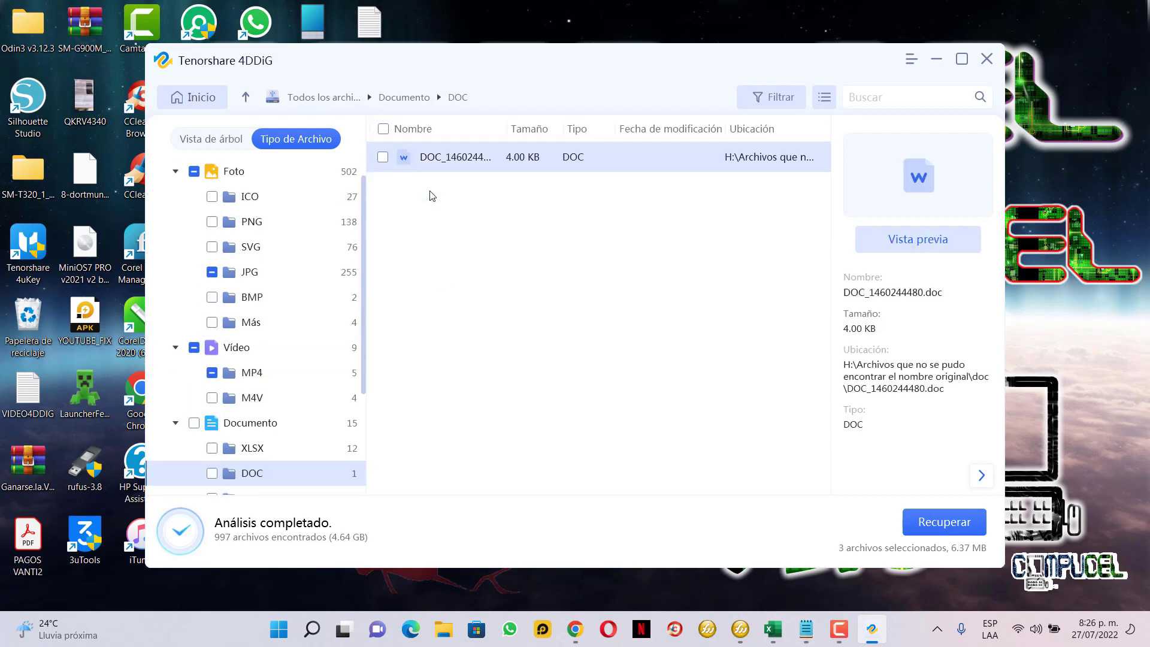
click(383, 157)
- Open the MP3 folder under Audio and mark MP3_1312100352.mp3 for recovery
scroll(256, 459, down, 2)
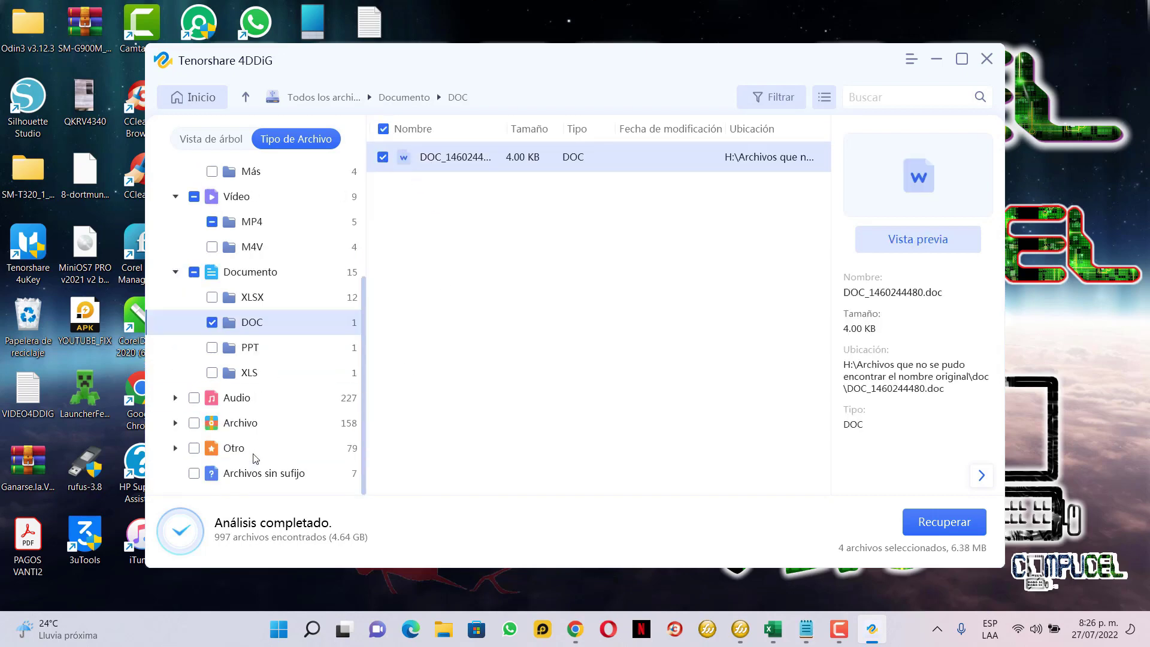
click(233, 399)
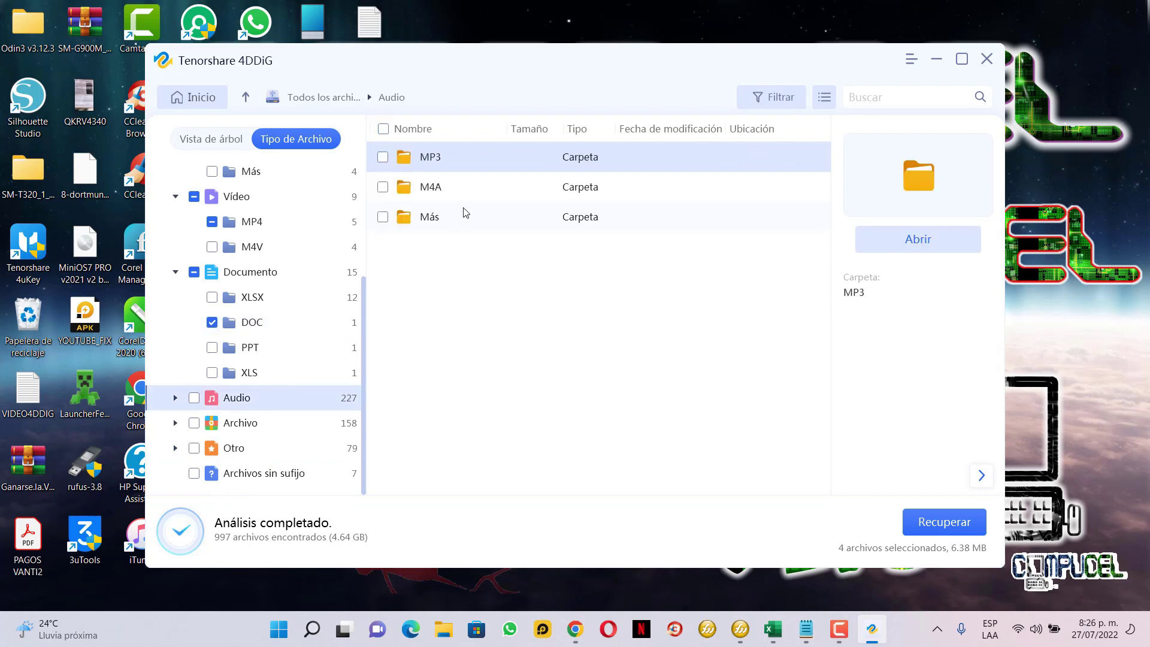
double_click(431, 158)
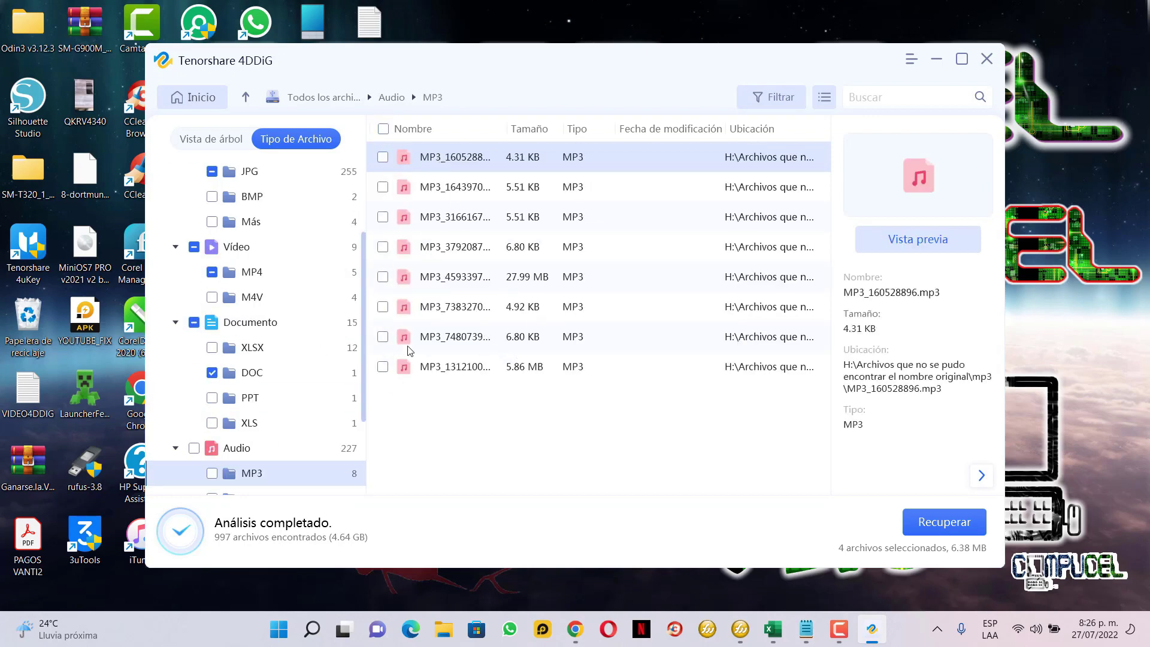
click(383, 366)
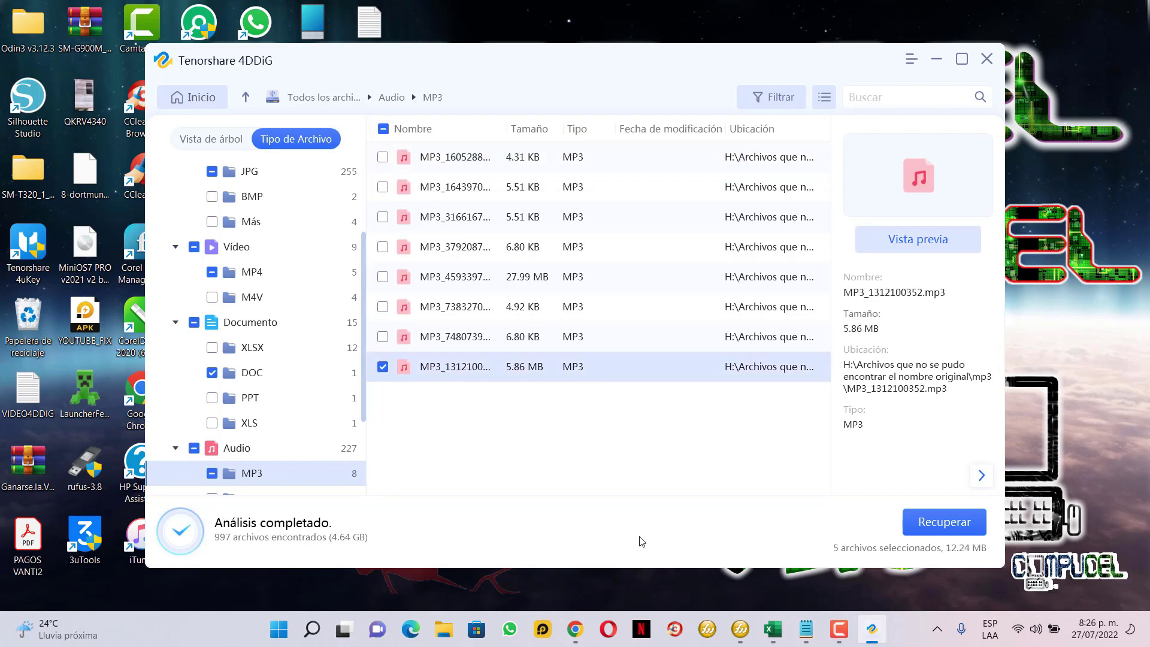
scroll(339, 373, down, 3)
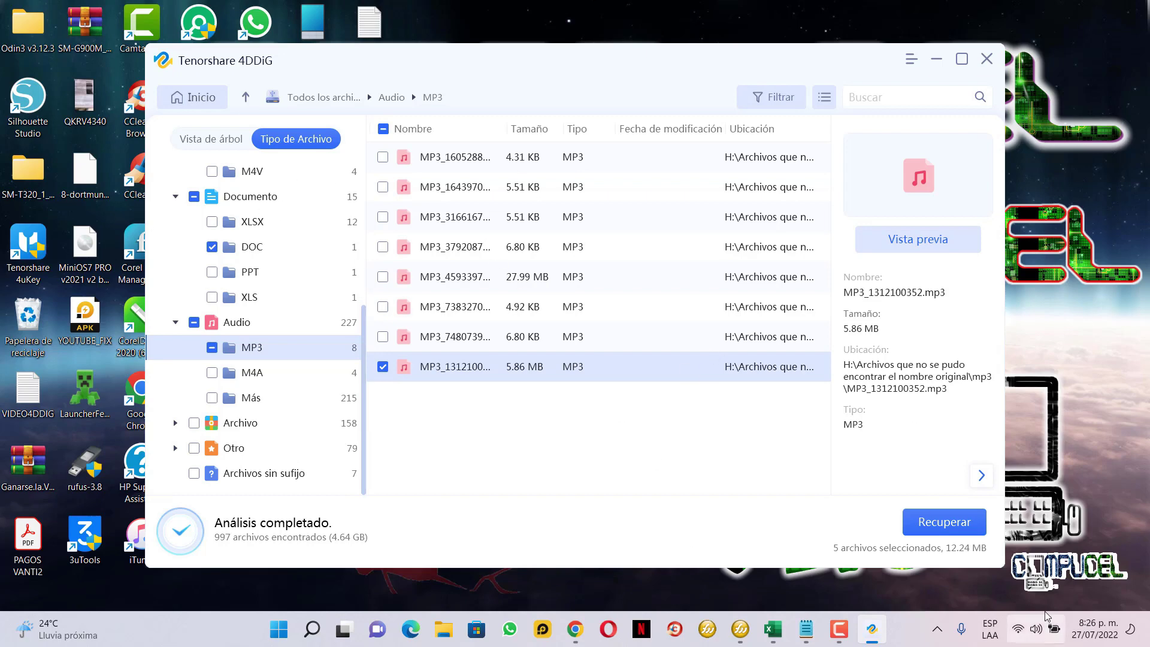
- Recover the marked files into a new folder named RECUPERADOS on Escritorio and dismiss the completion message
click(939, 526)
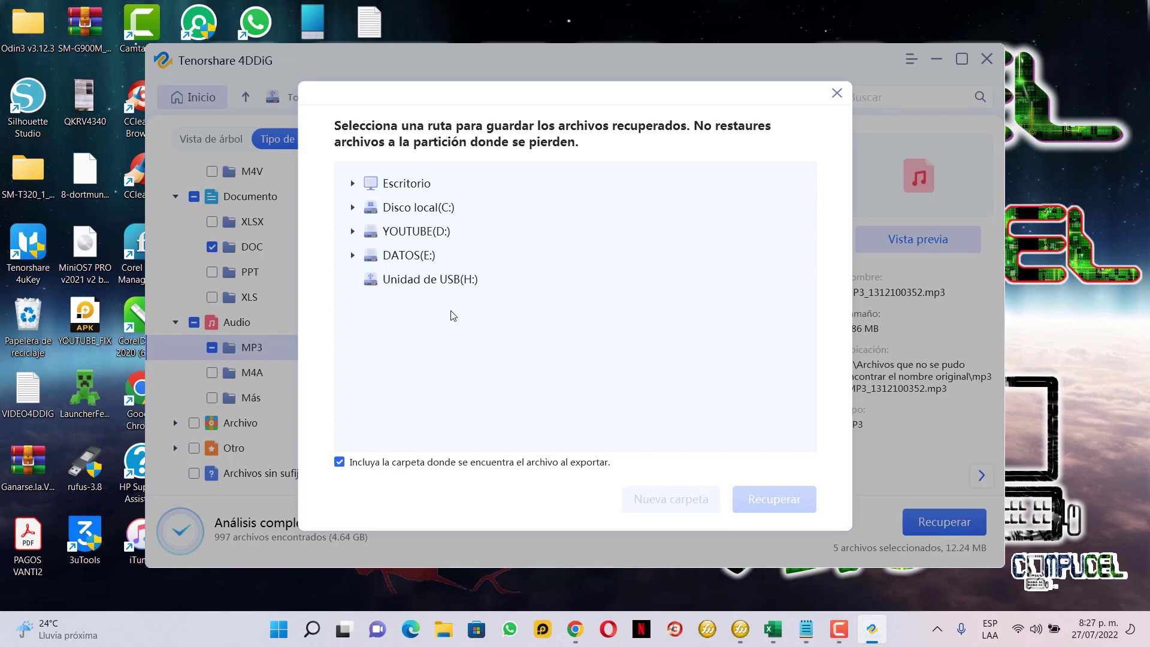
click(397, 187)
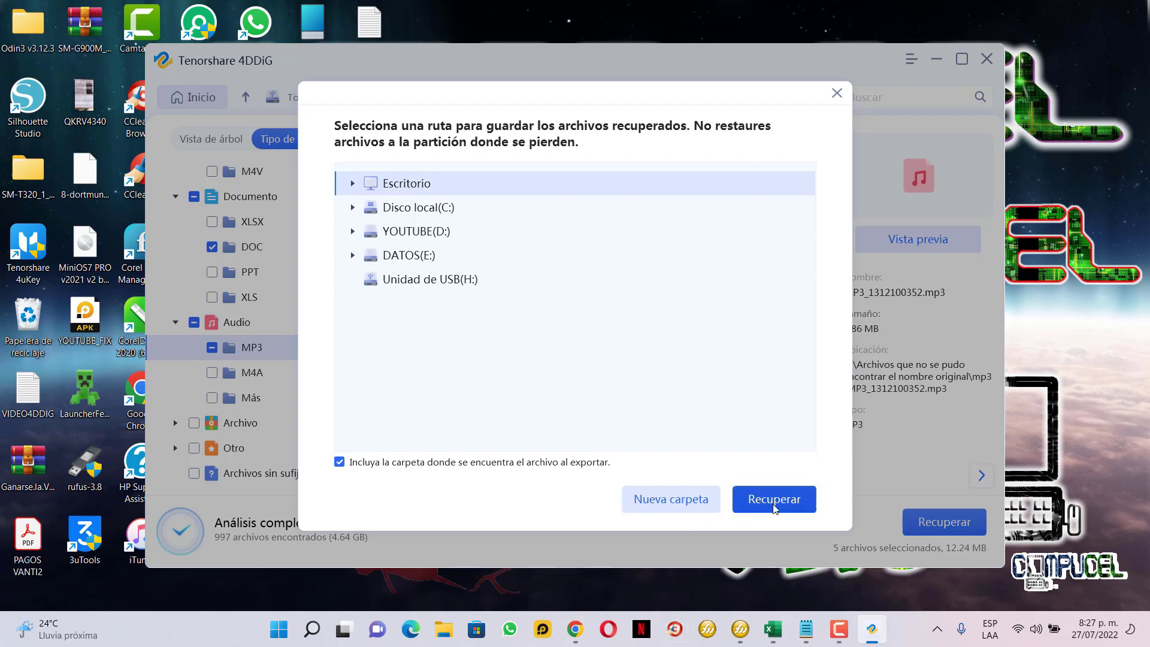
click(691, 498)
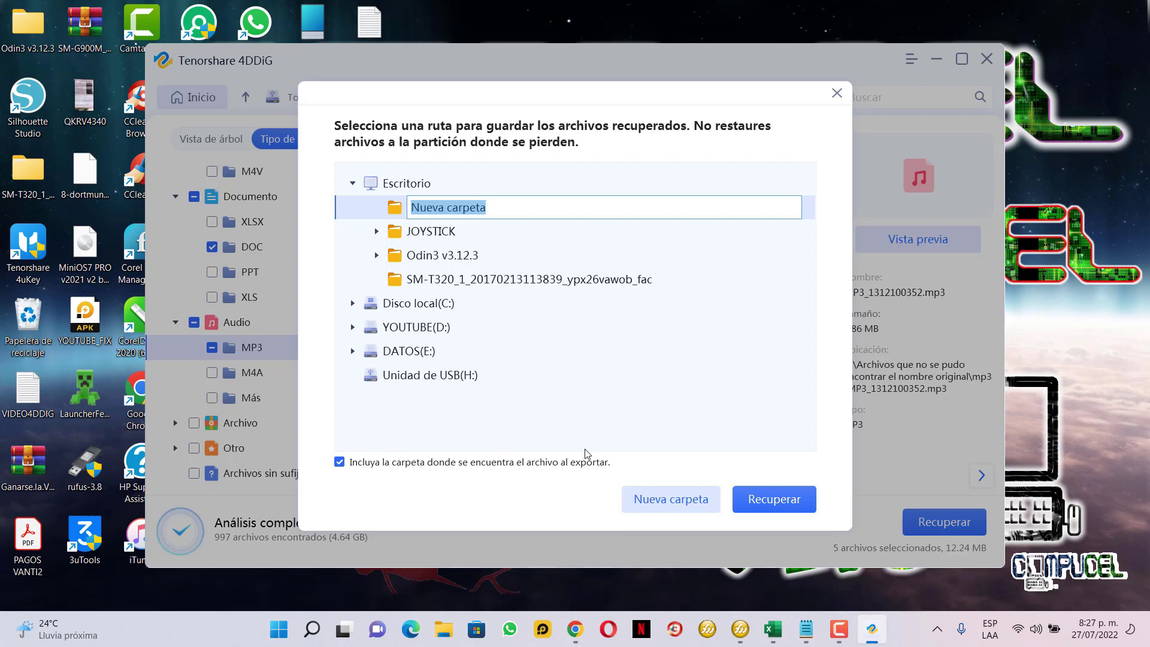
text(RECU)
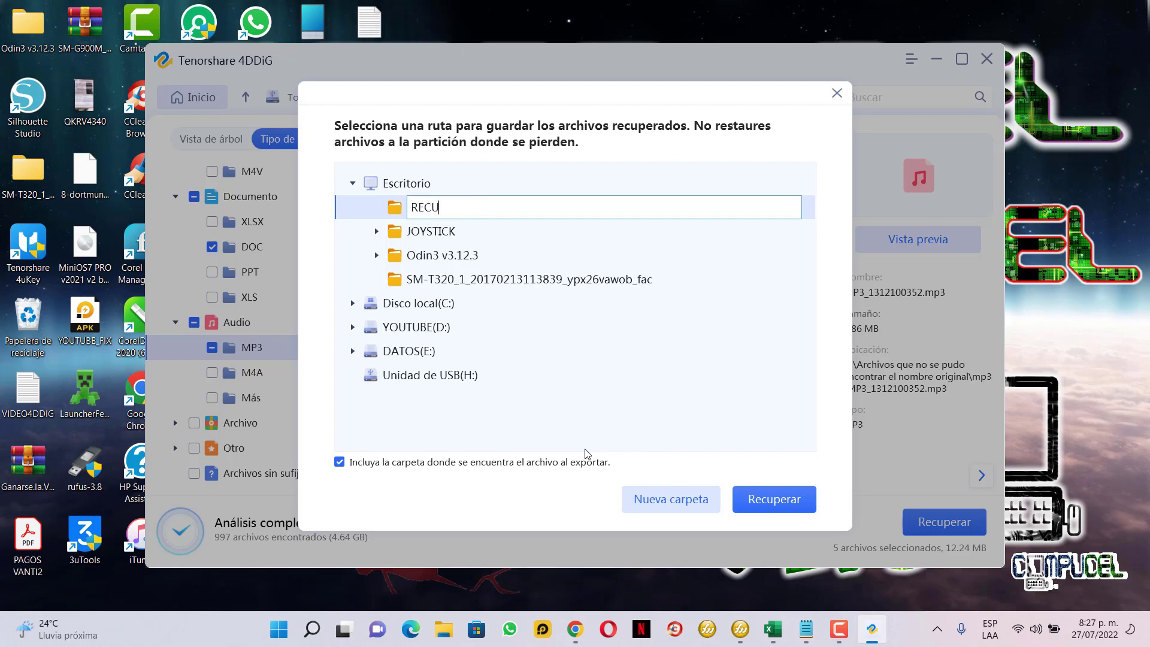
text(PERADOS)
click(566, 230)
click(490, 217)
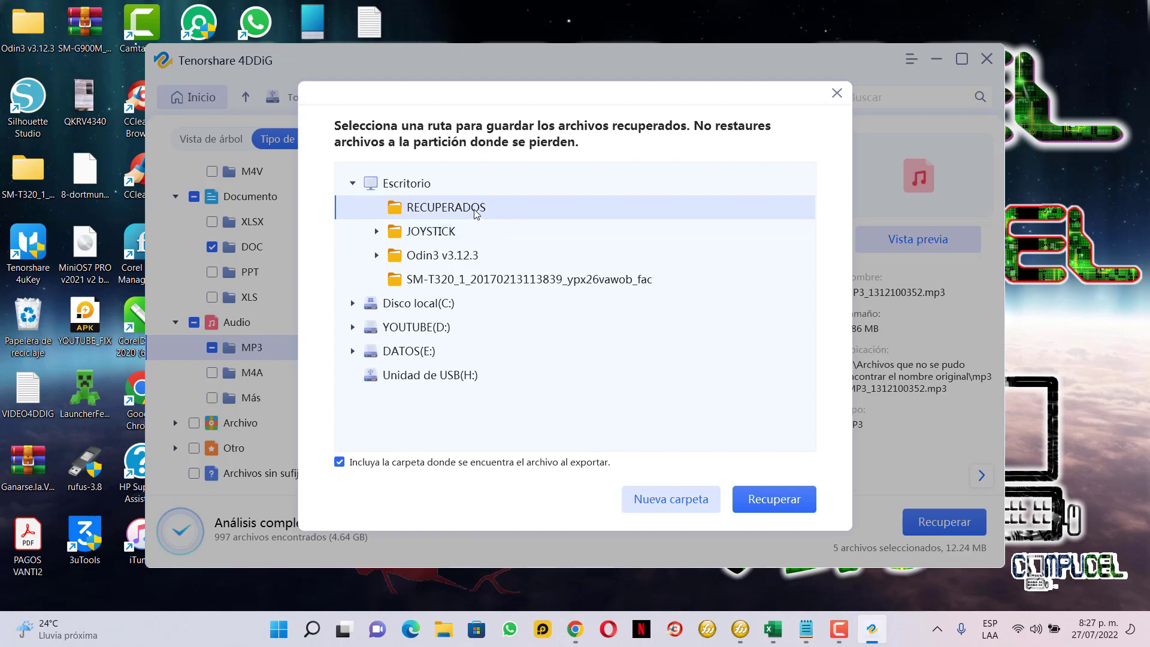
click(770, 503)
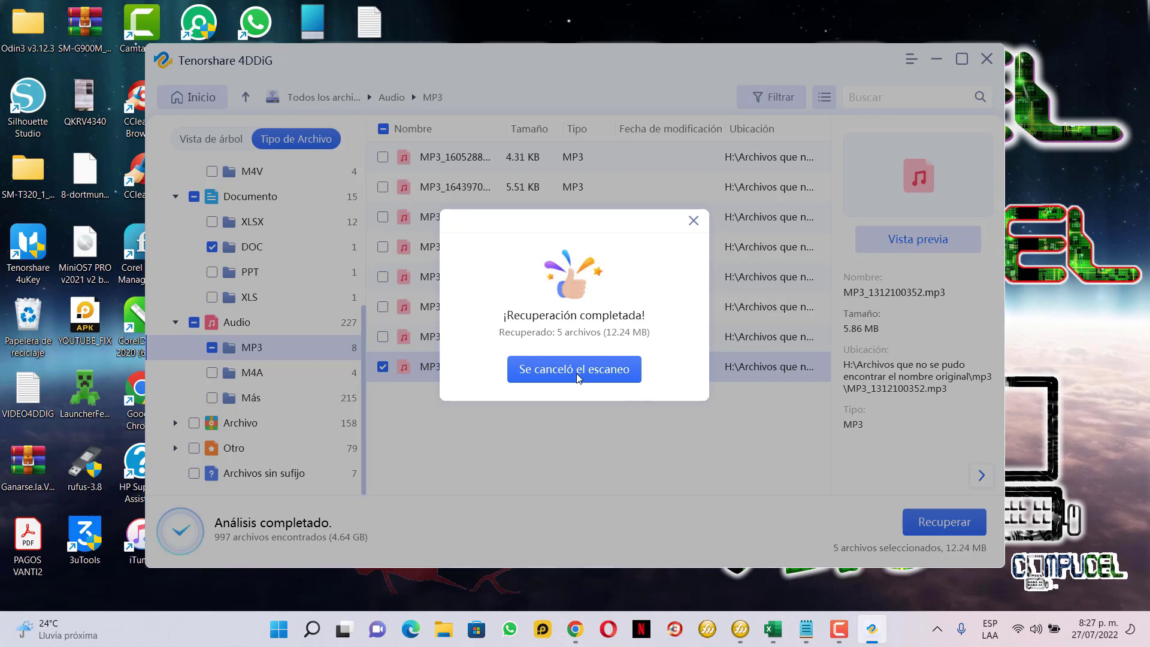
click(692, 221)
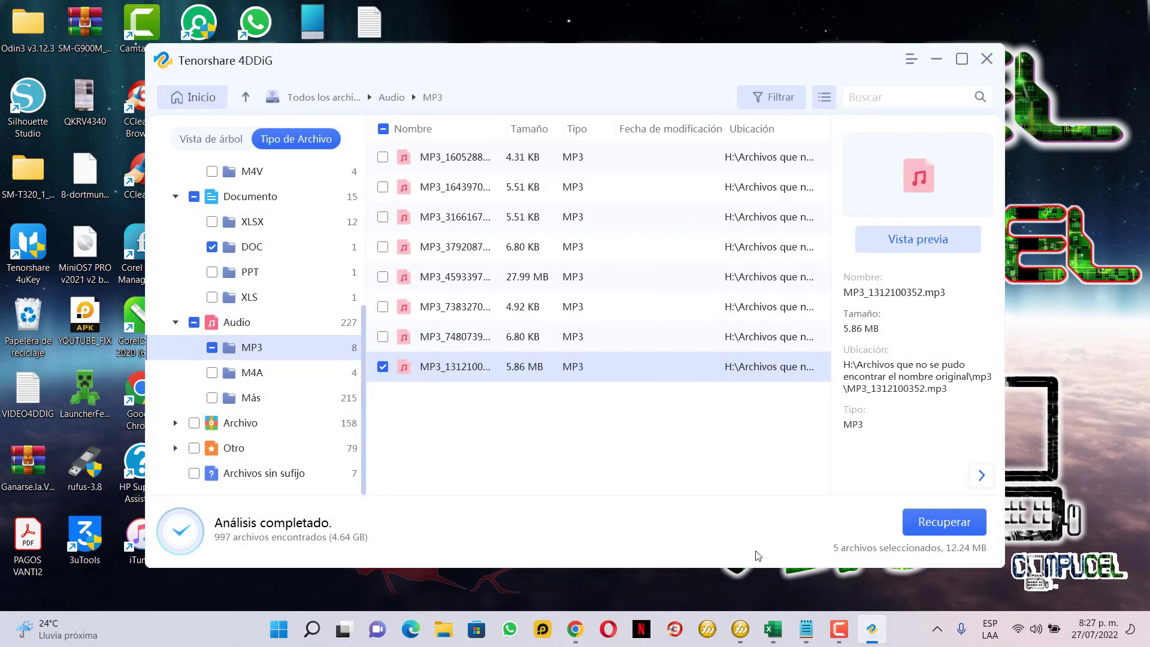
- Minimize the recovery program, refresh the desktop and move the RECUPERADOS folder to the free area above the Tenorshare 4DDiG shortcut
click(936, 60)
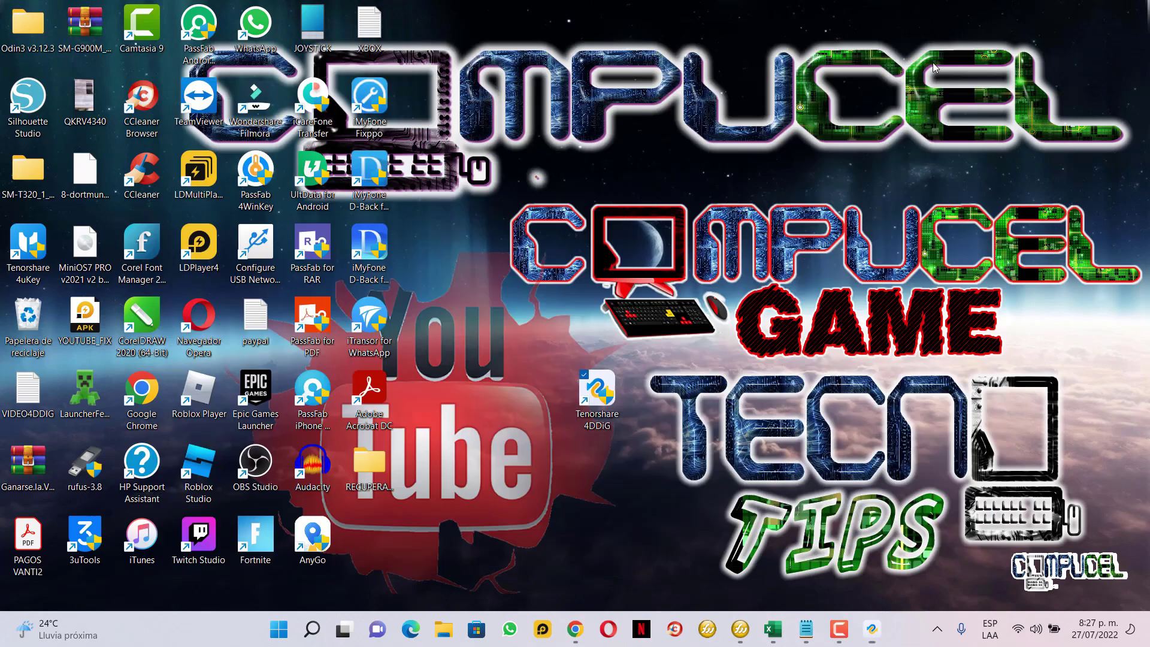
right_click(672, 225)
click(727, 288)
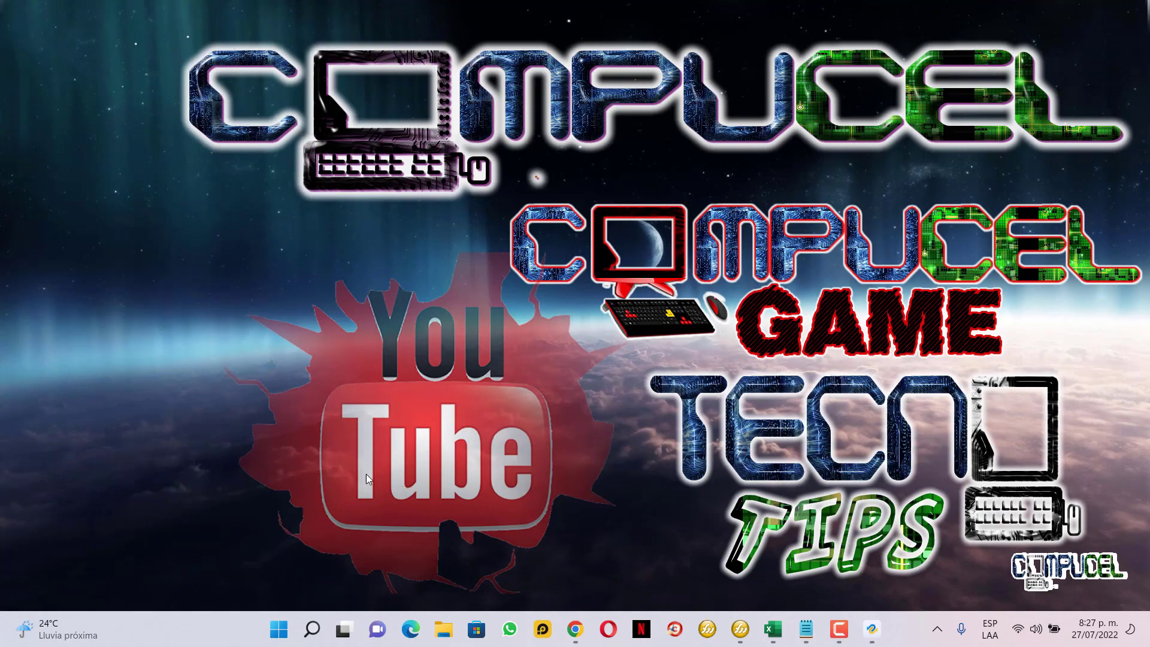
drag(368, 469, 652, 315)
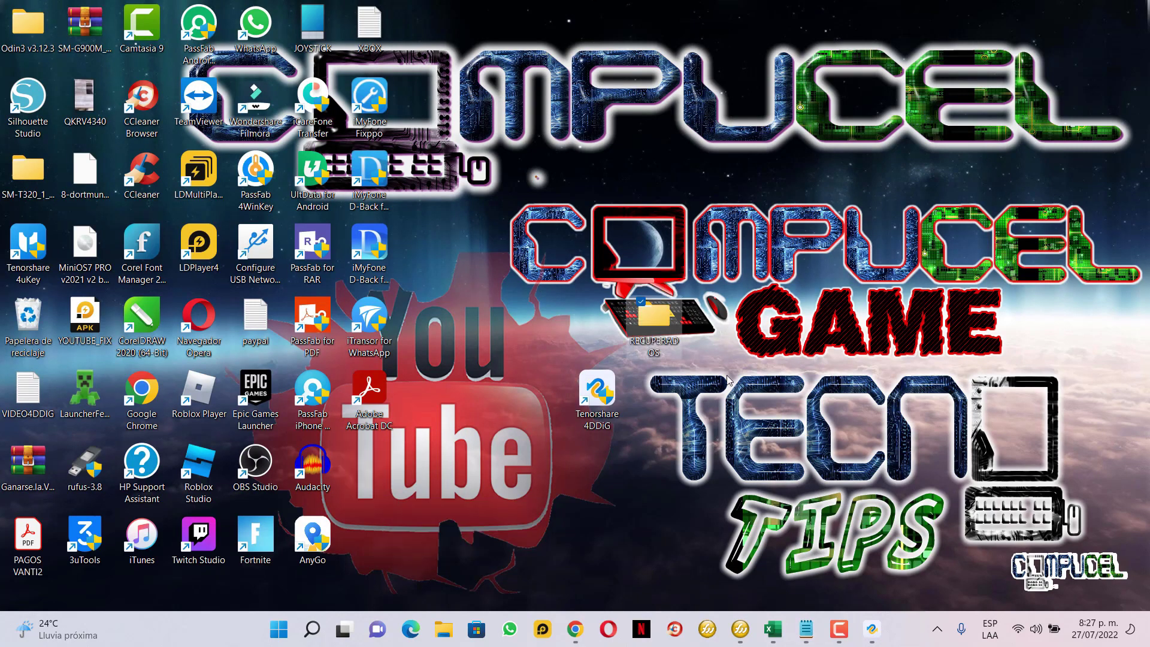
- Open RECUPERADOS and browse through 4DDIG_20220727_202719 and Todos los archivos to the JPG folder under Foto
double_click(653, 315)
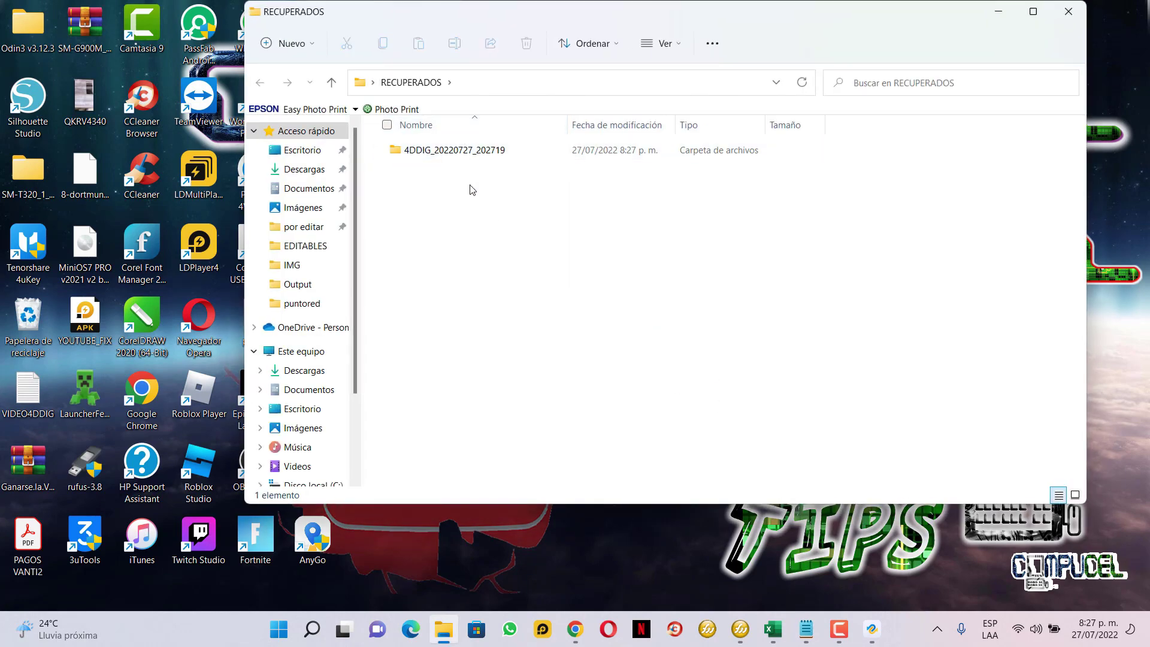
double_click(450, 155)
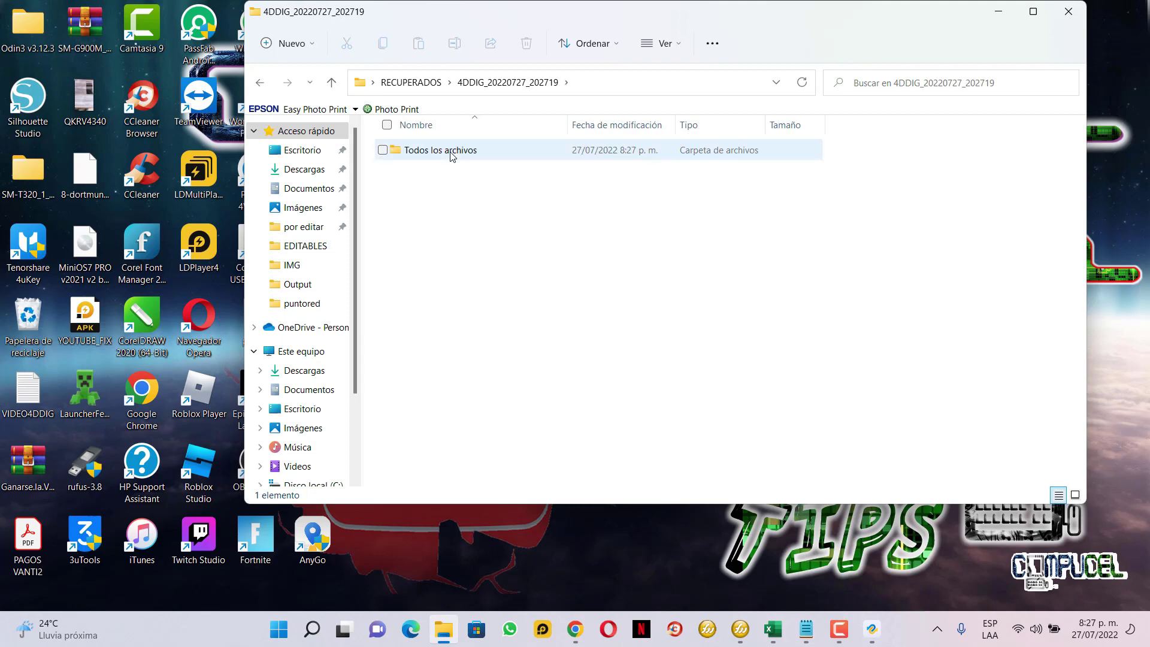
double_click(451, 155)
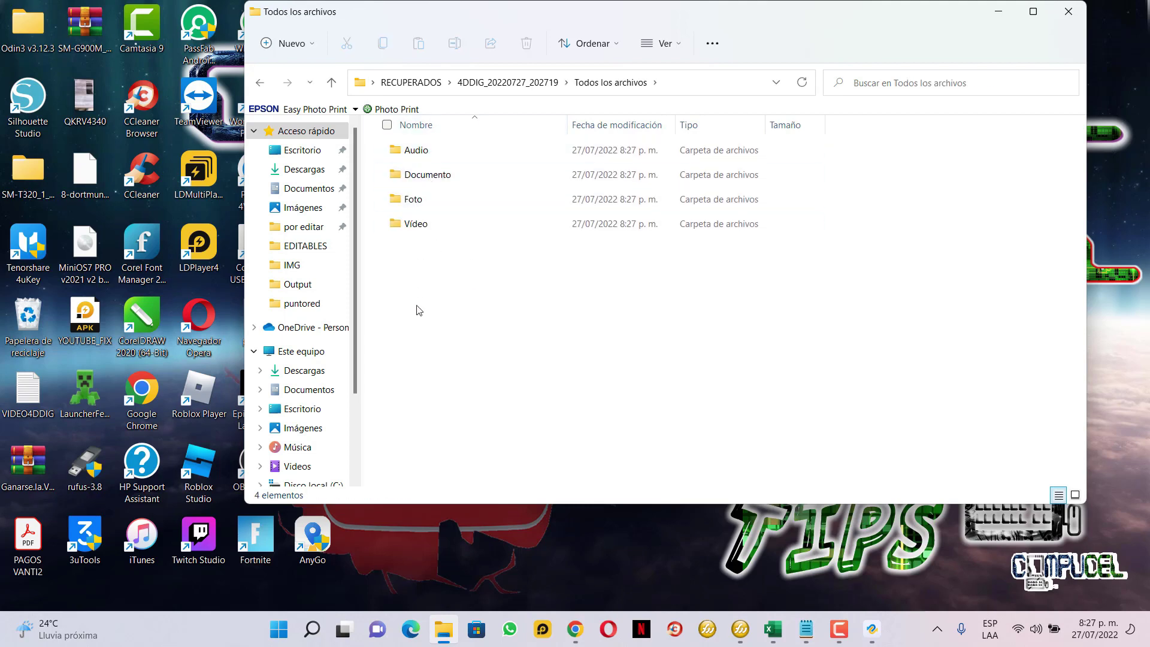
double_click(452, 204)
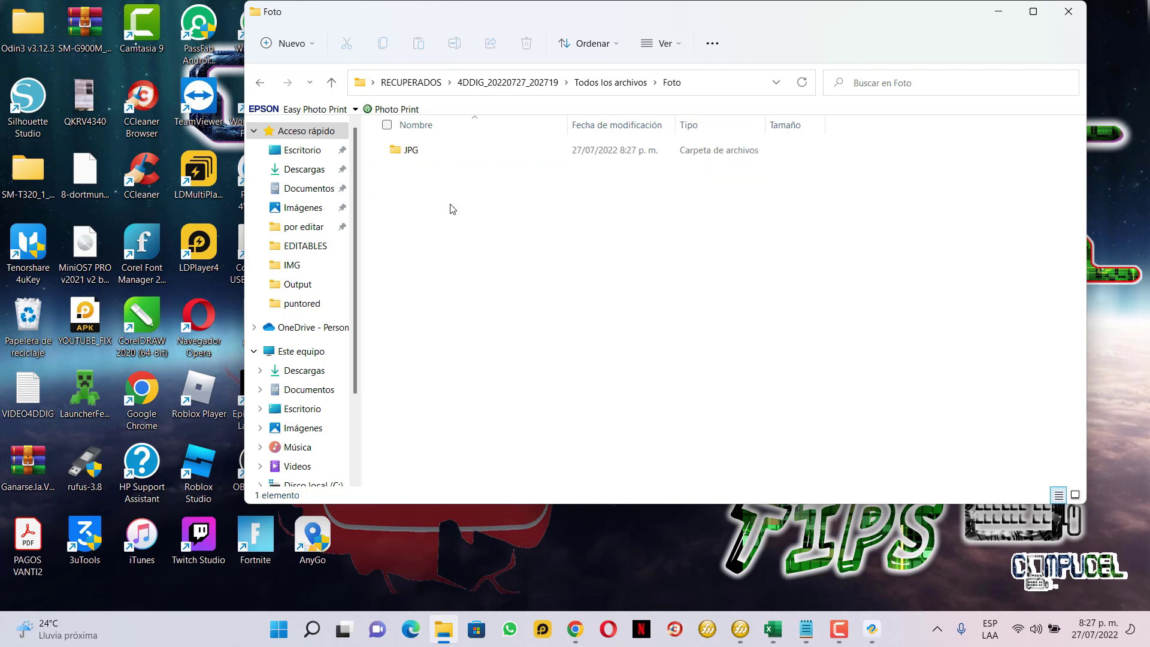
double_click(407, 157)
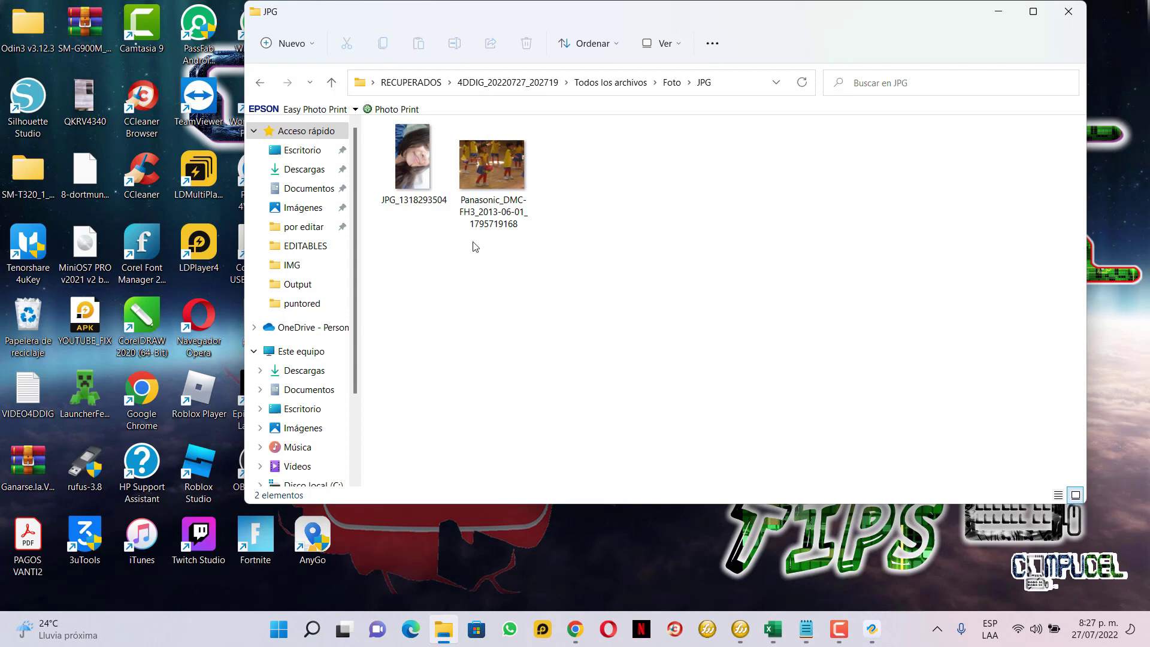
click(411, 158)
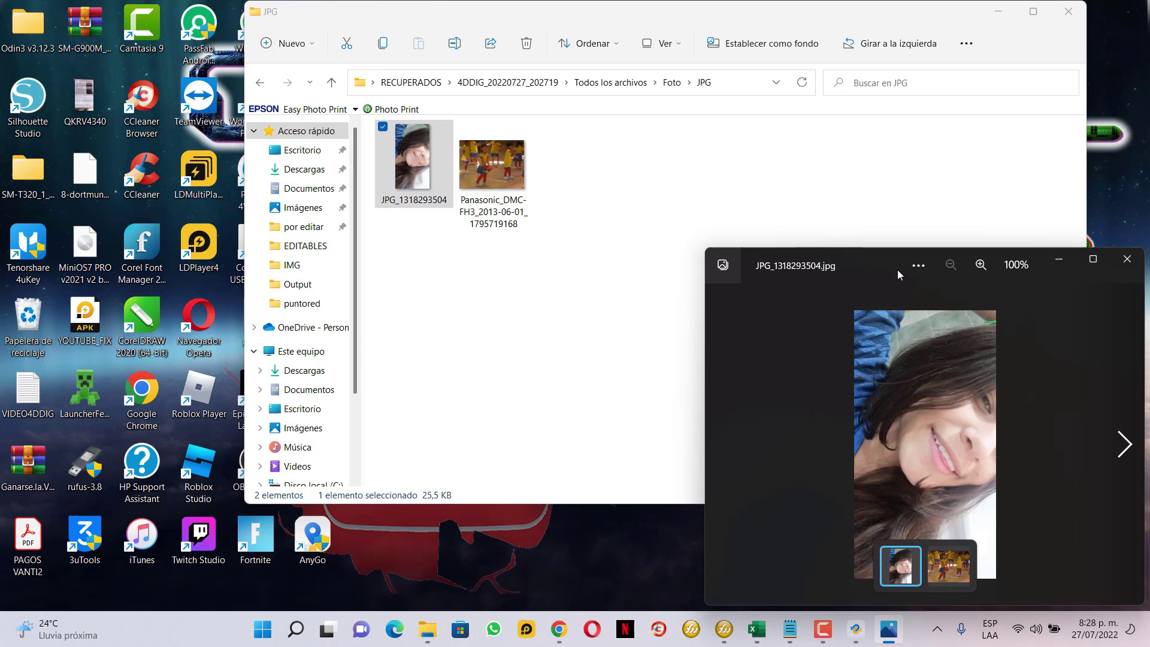
click(1127, 259)
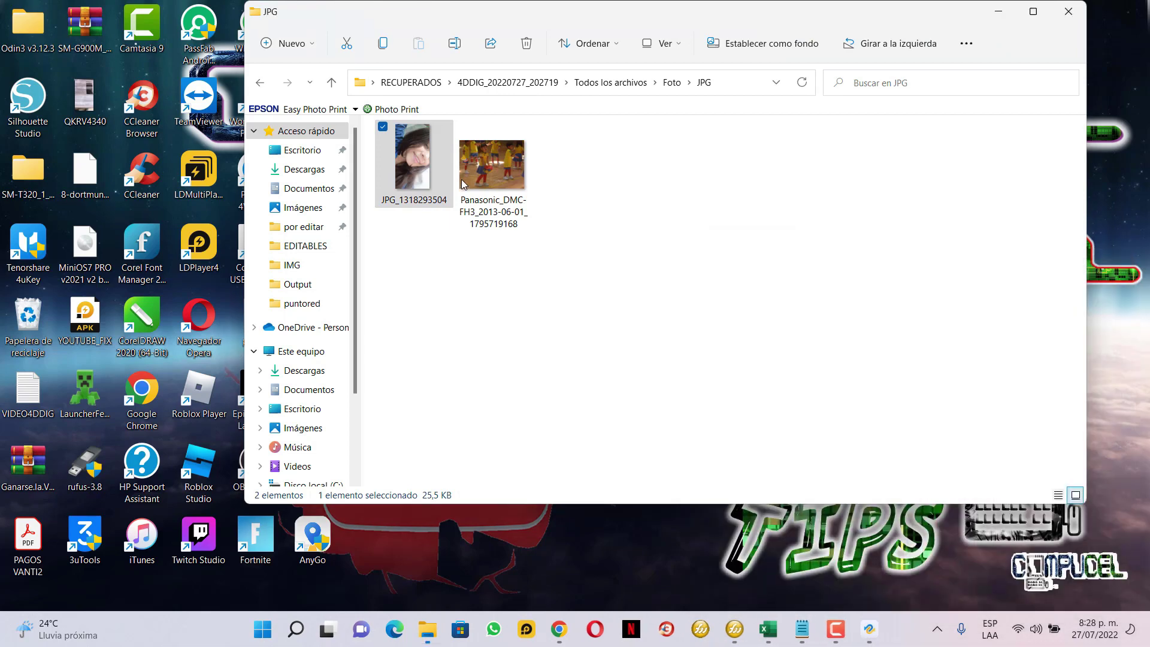
click(600, 84)
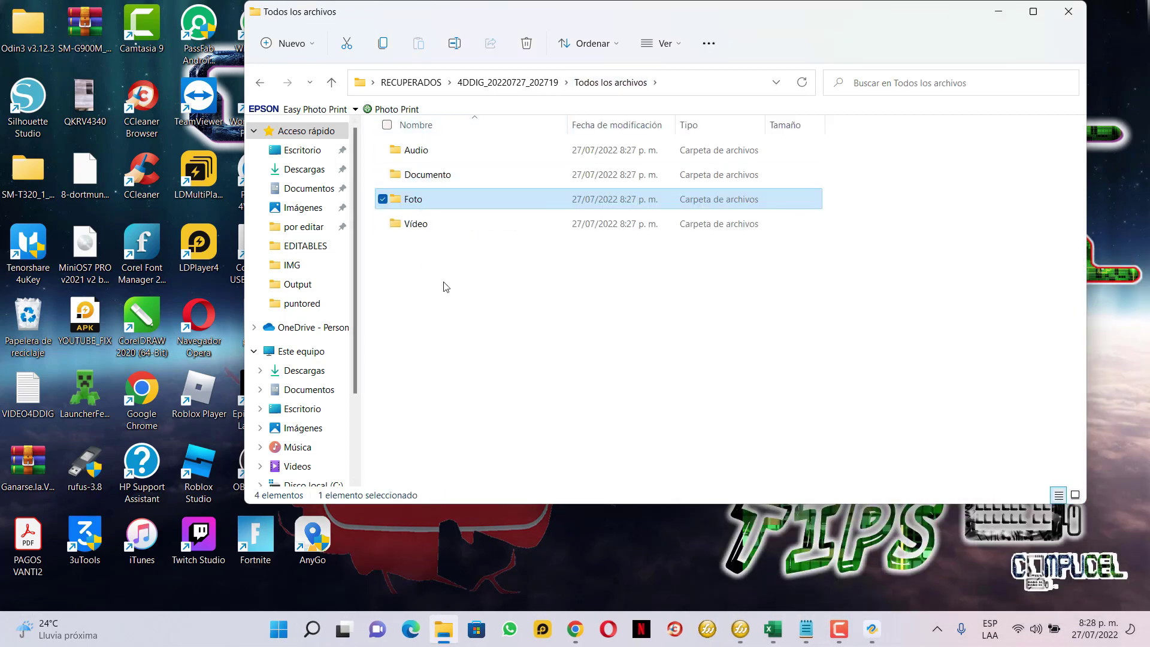
click(1067, 11)
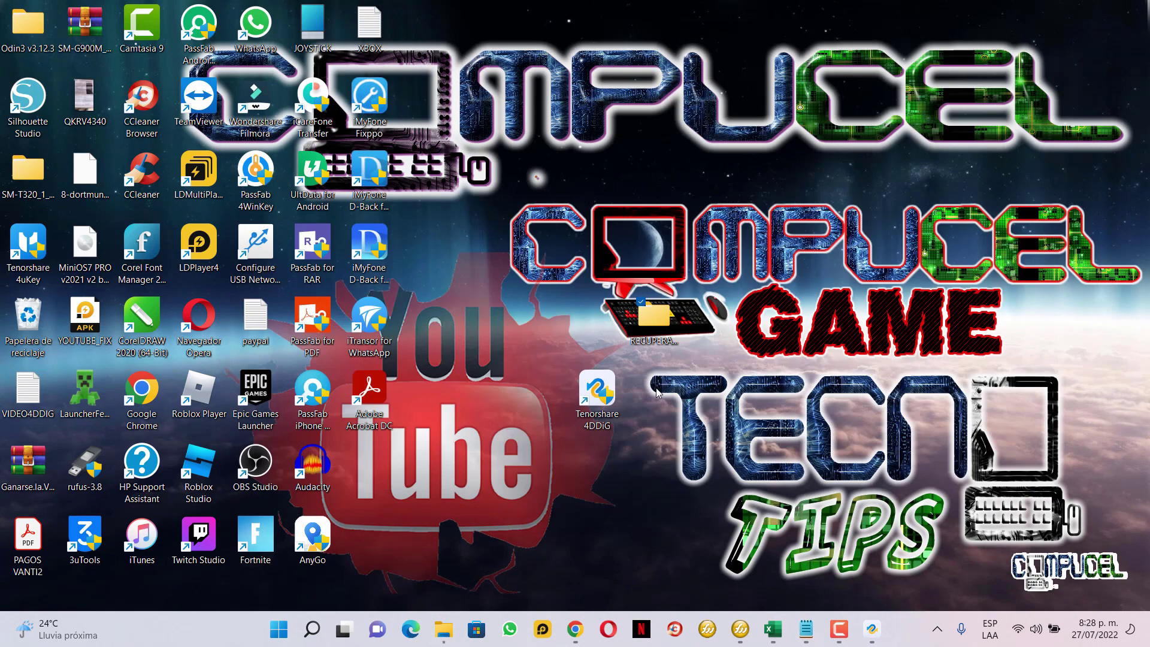
- Switch back to Tenorshare 4DDiG and leave the scan results for its start page
click(872, 628)
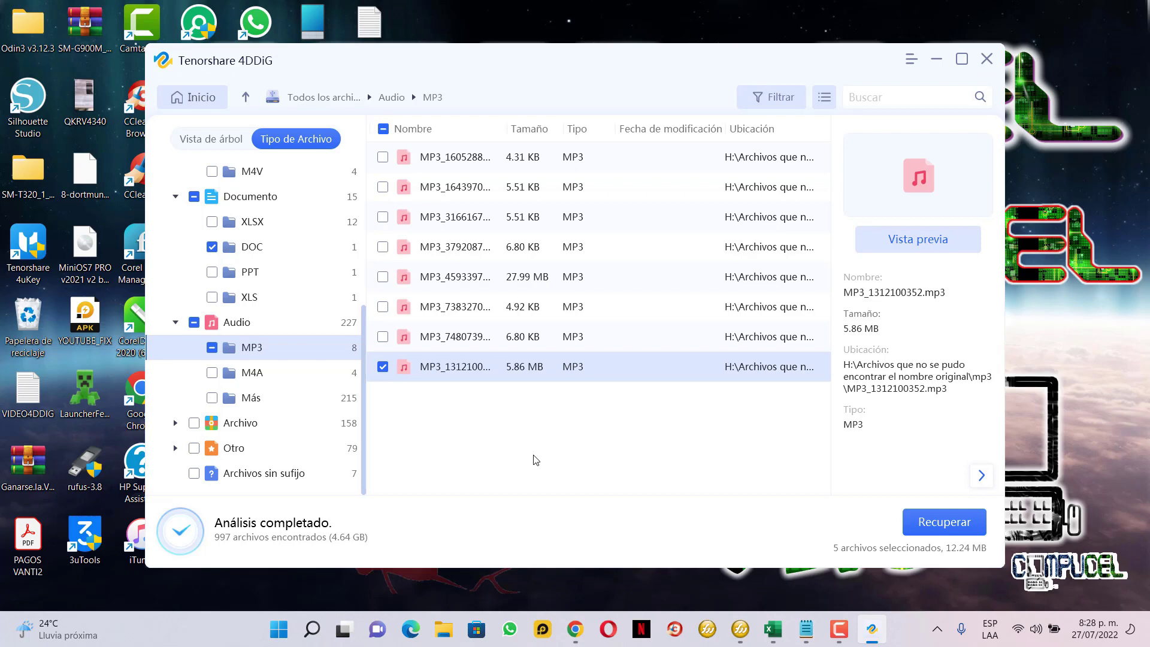
click(193, 100)
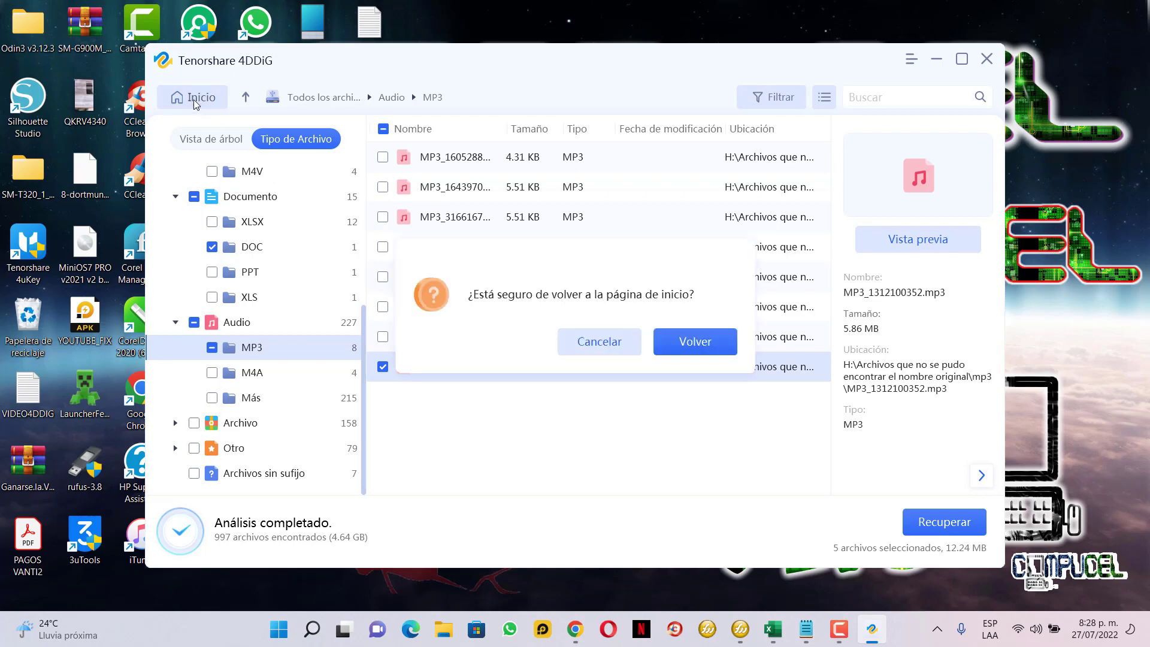
click(689, 346)
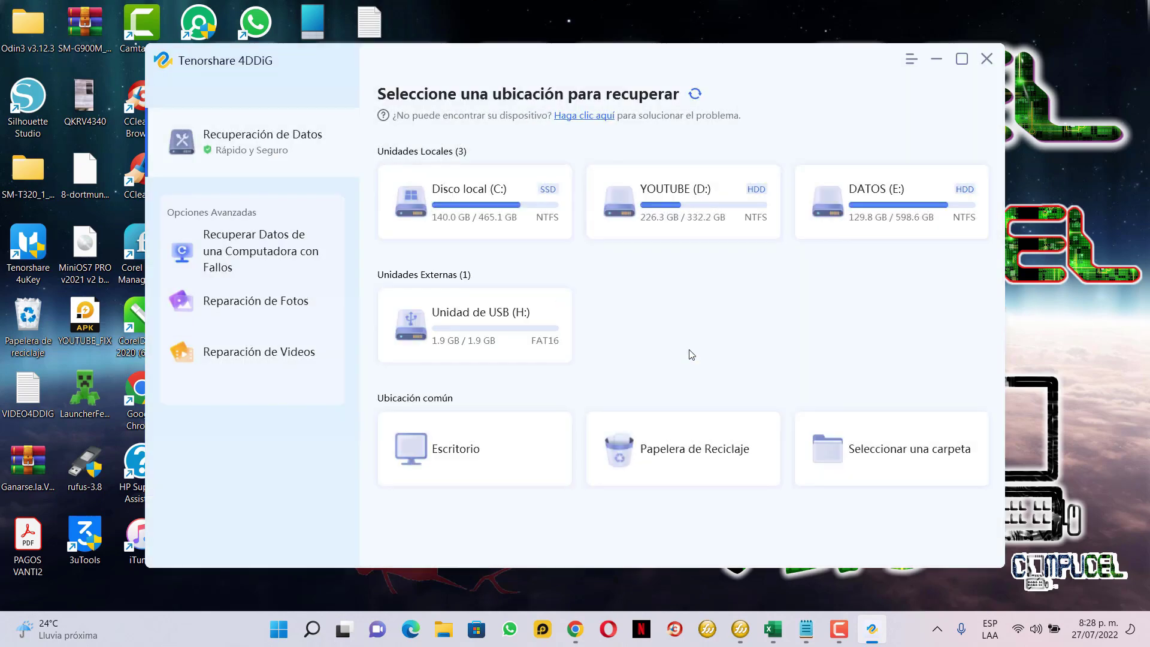